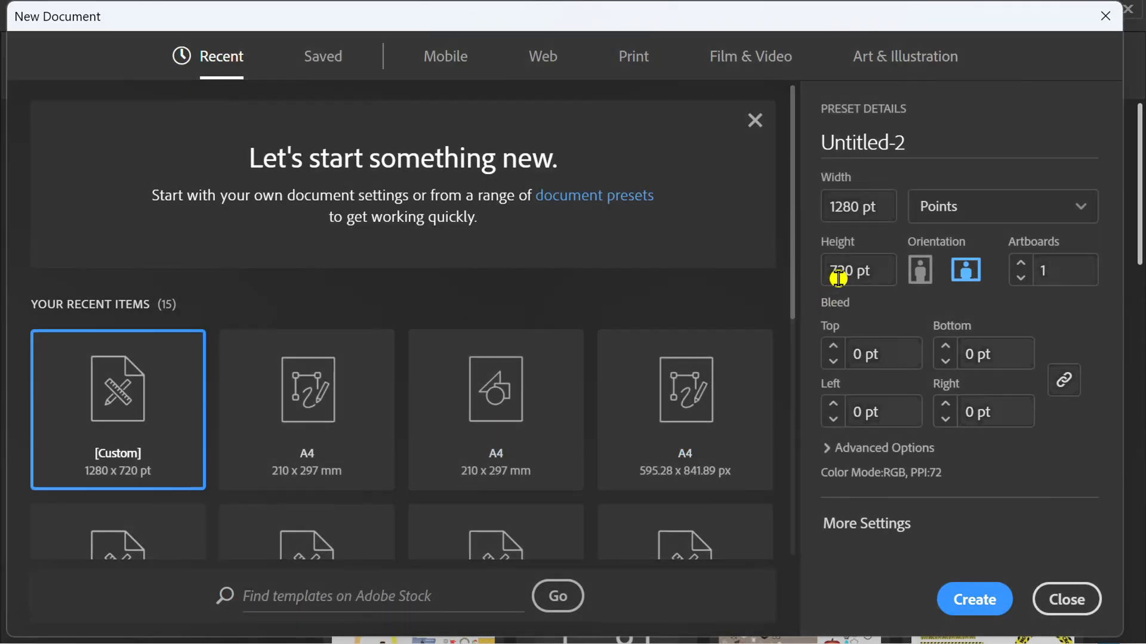
Step: Create a new landscape document 1280 pt wide and 720 pt high with one artboard
click(884, 268)
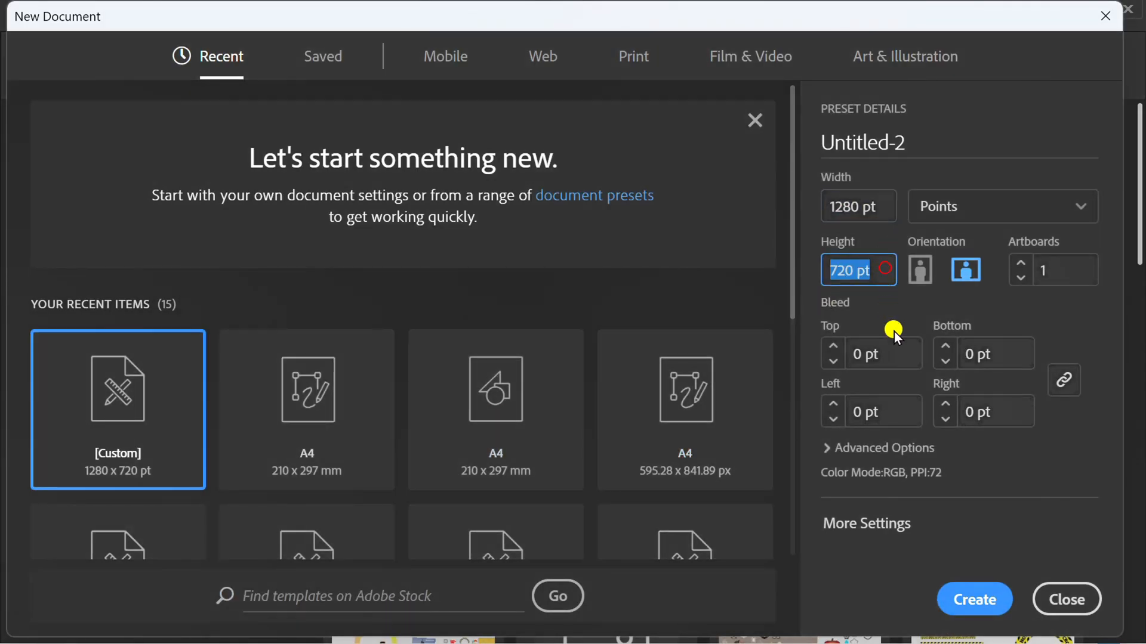
click(979, 599)
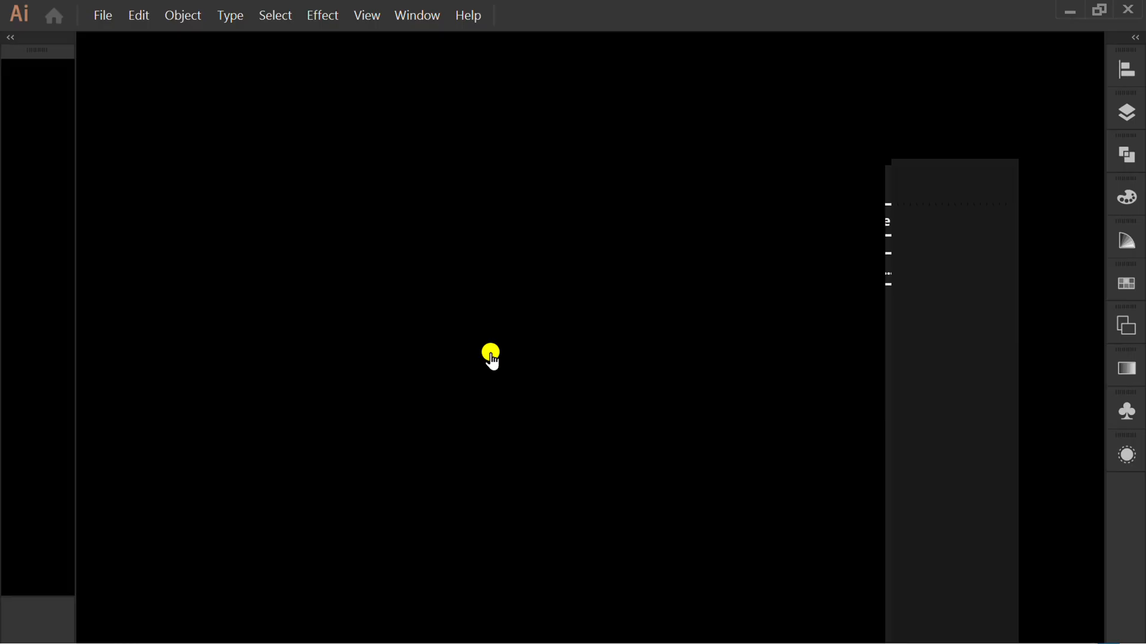
scroll(311, 337, down, 1)
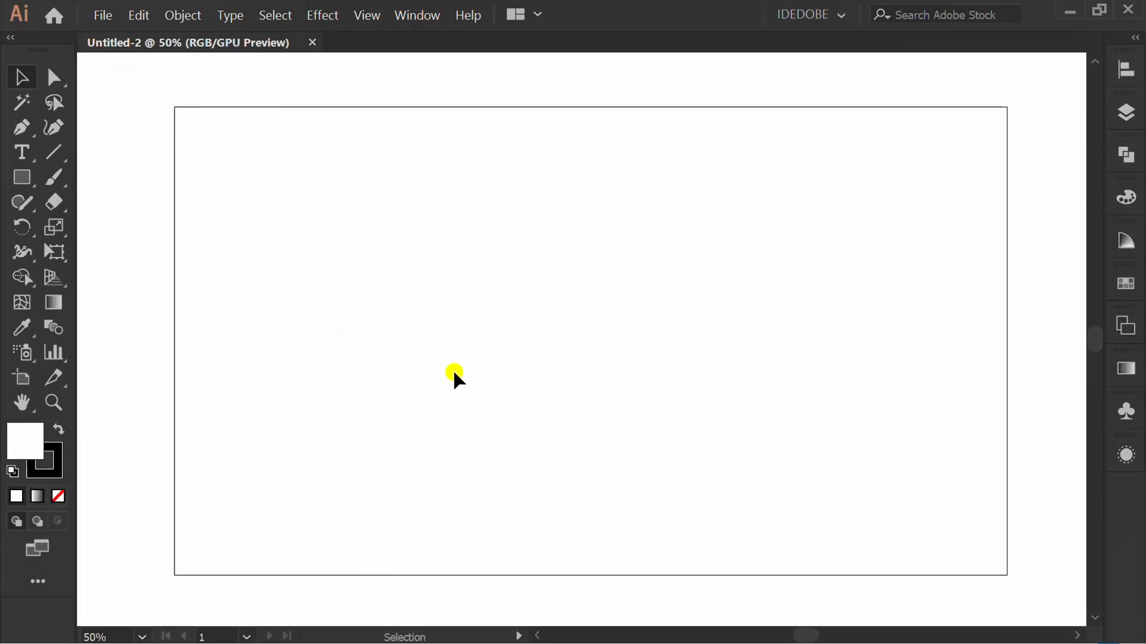
Step: Place the boxer photo as a linked image, sized to the artboard's full height from its upper-left corner
click(100, 12)
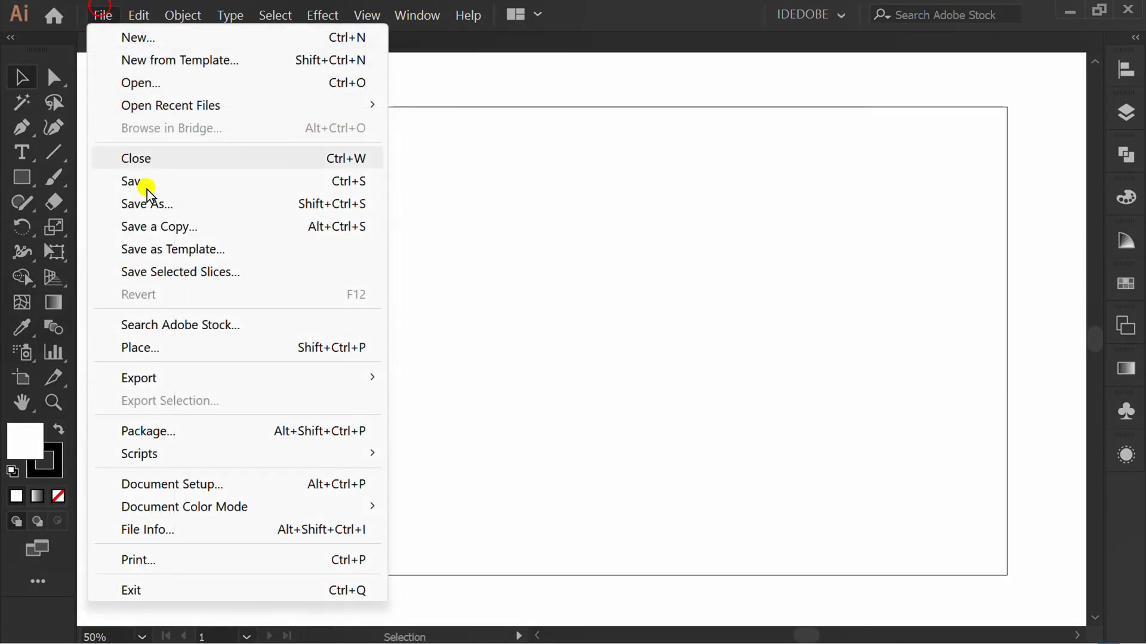
click(217, 348)
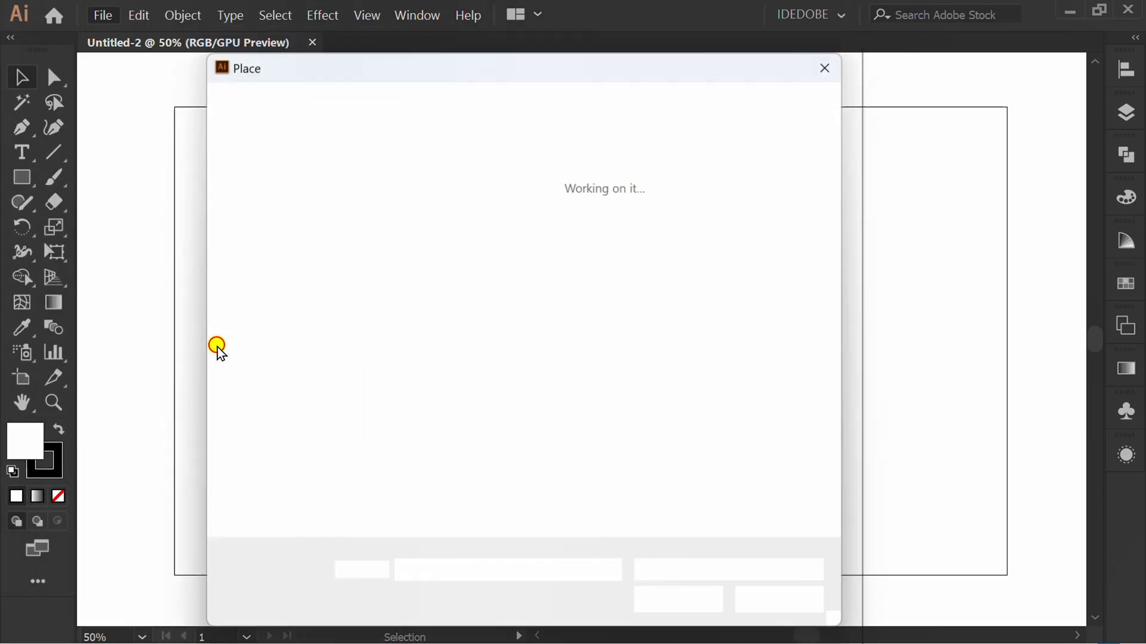
click(436, 251)
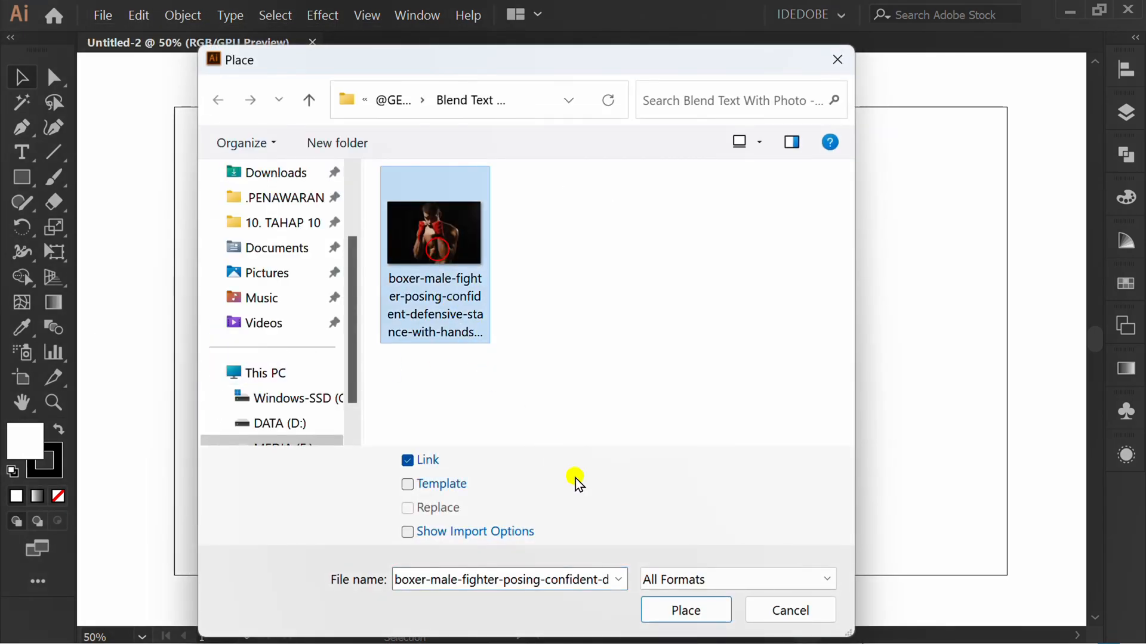
click(679, 607)
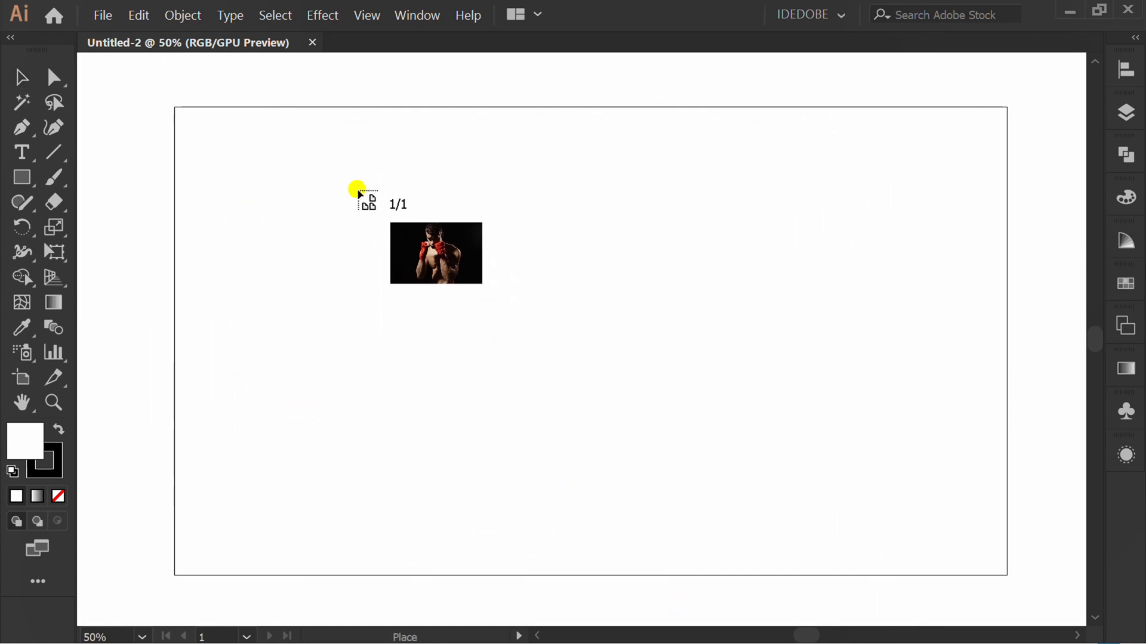
drag(172, 107, 895, 574)
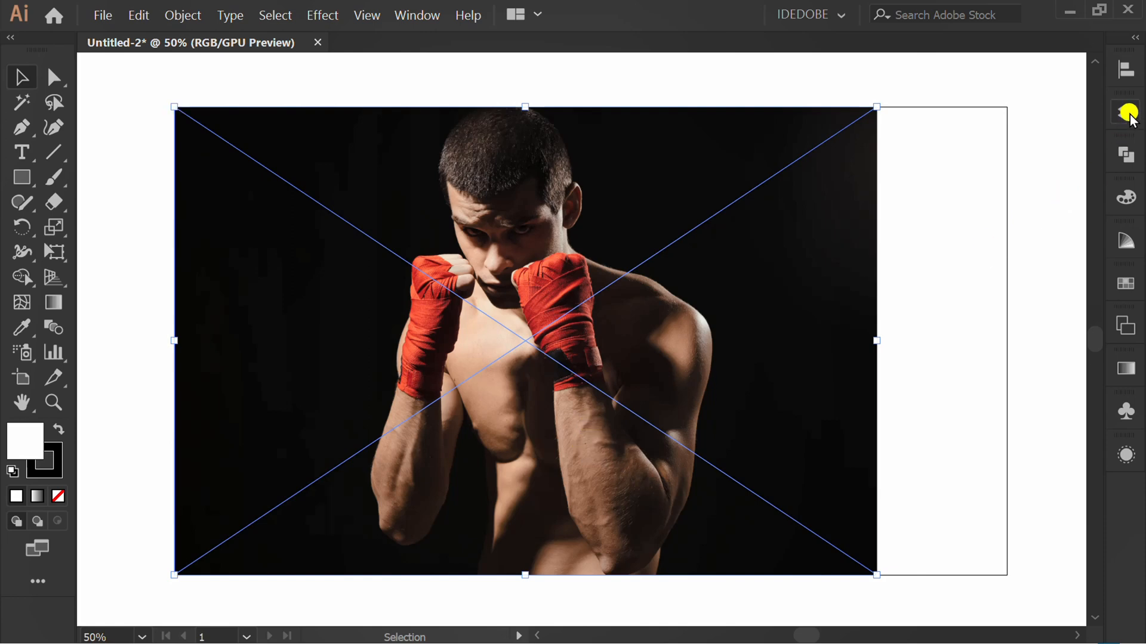
Step: Centre the photo horizontally on the artboard and scale it down proportionally, keeping its lower edge on the artboard's lower edge
click(1124, 73)
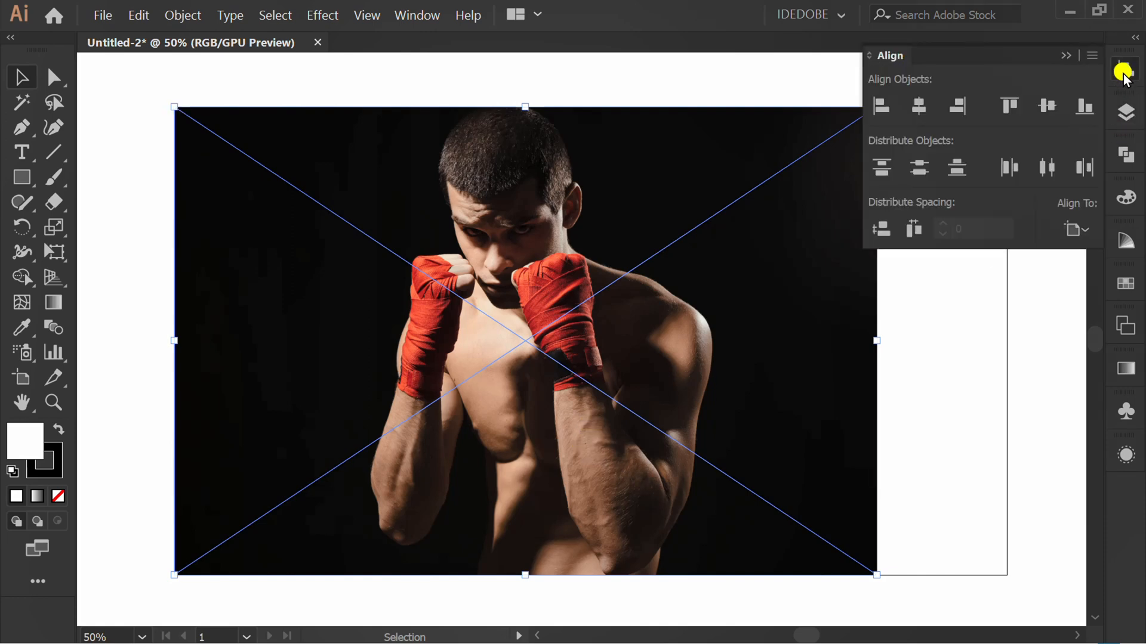
click(918, 108)
drag(589, 107, 596, 139)
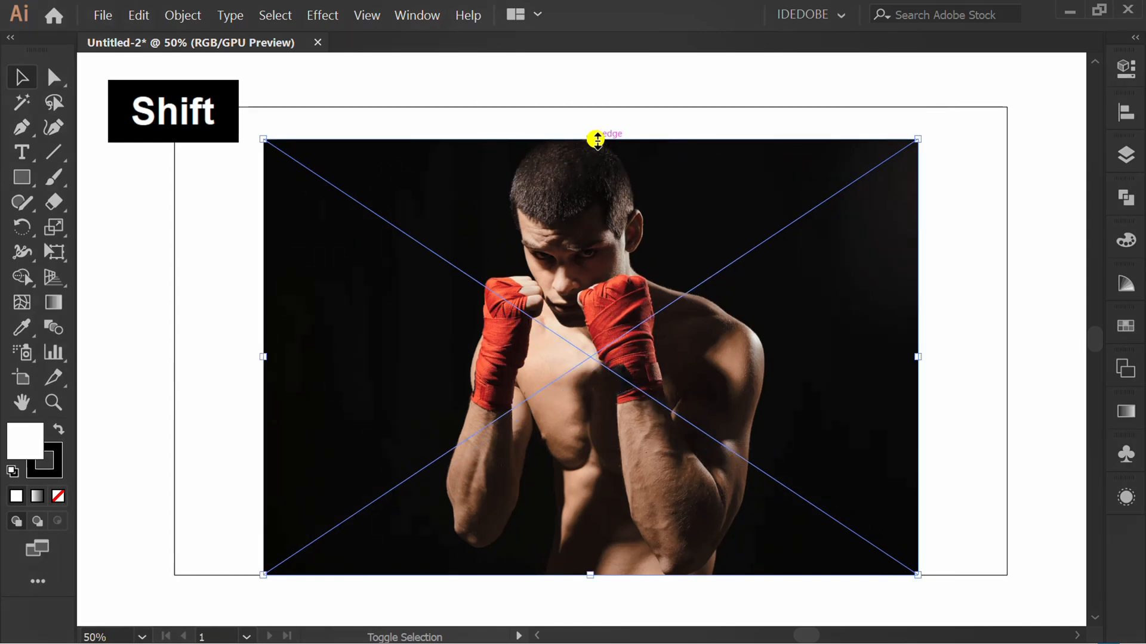
click(977, 208)
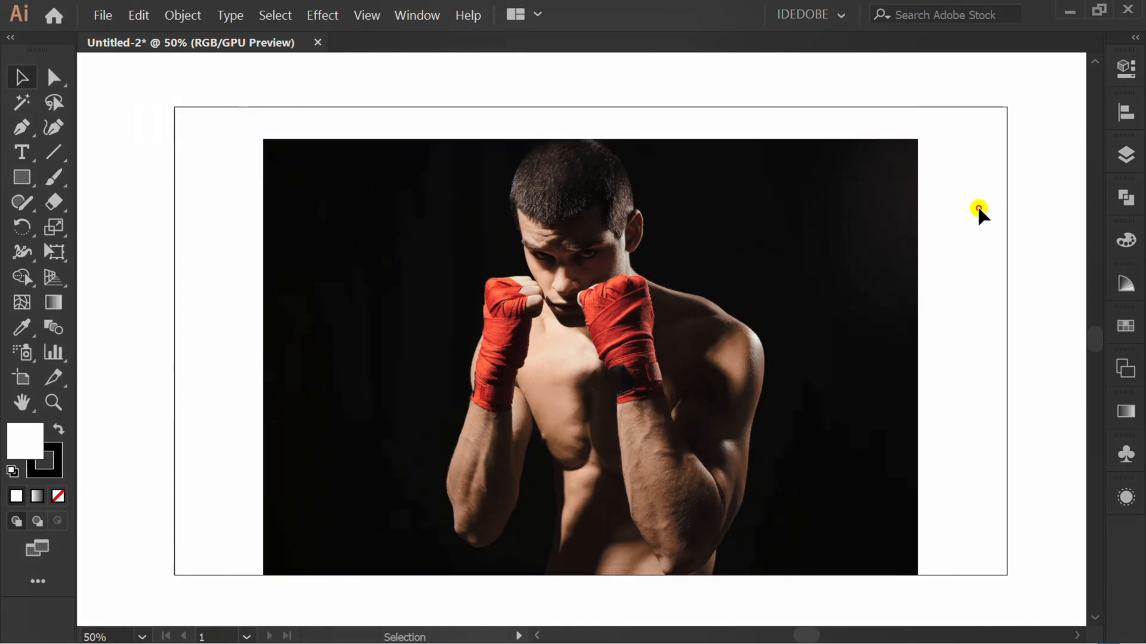
Step: Draw a rectangle covering the whole artboard and send it to the back behind the photo
click(30, 176)
click(118, 177)
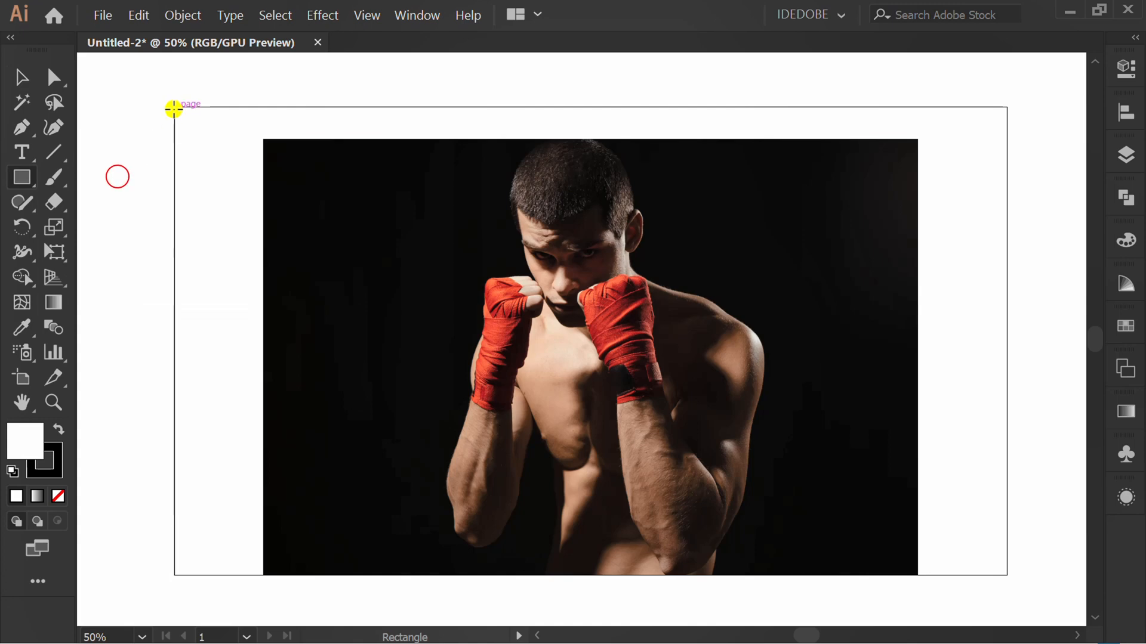
drag(173, 105, 1008, 574)
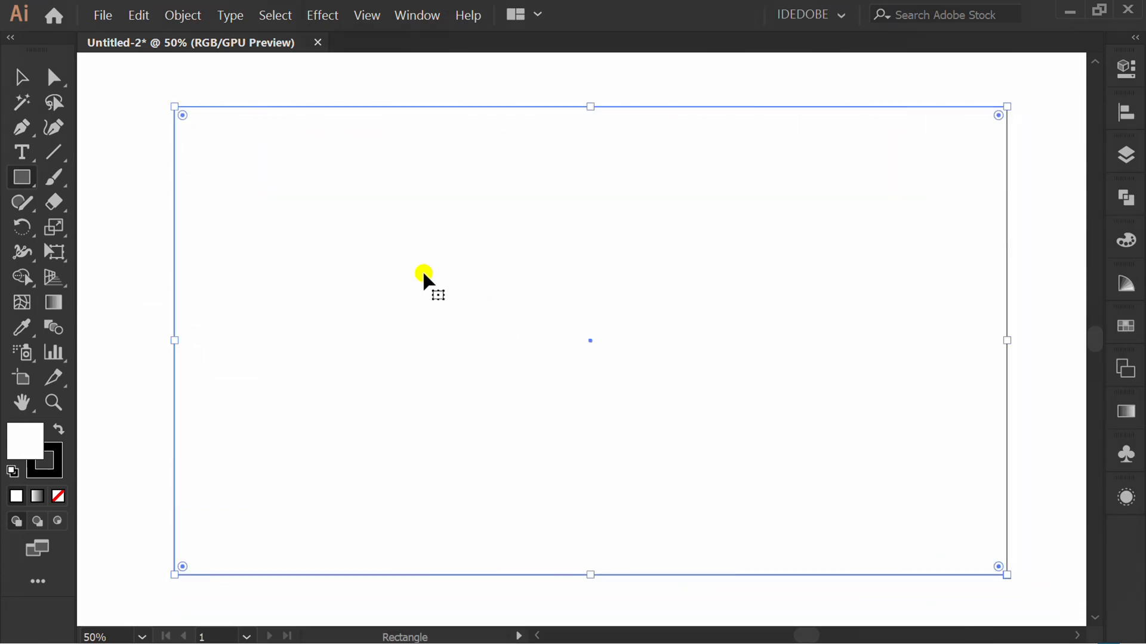
right_click(330, 166)
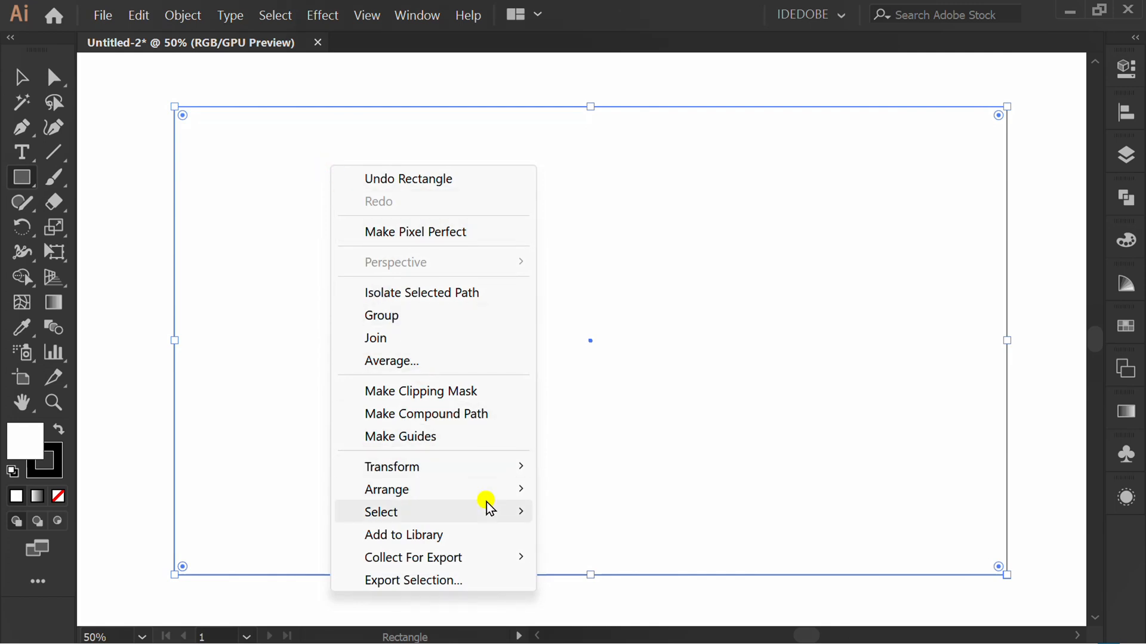
mouse_move(488, 492)
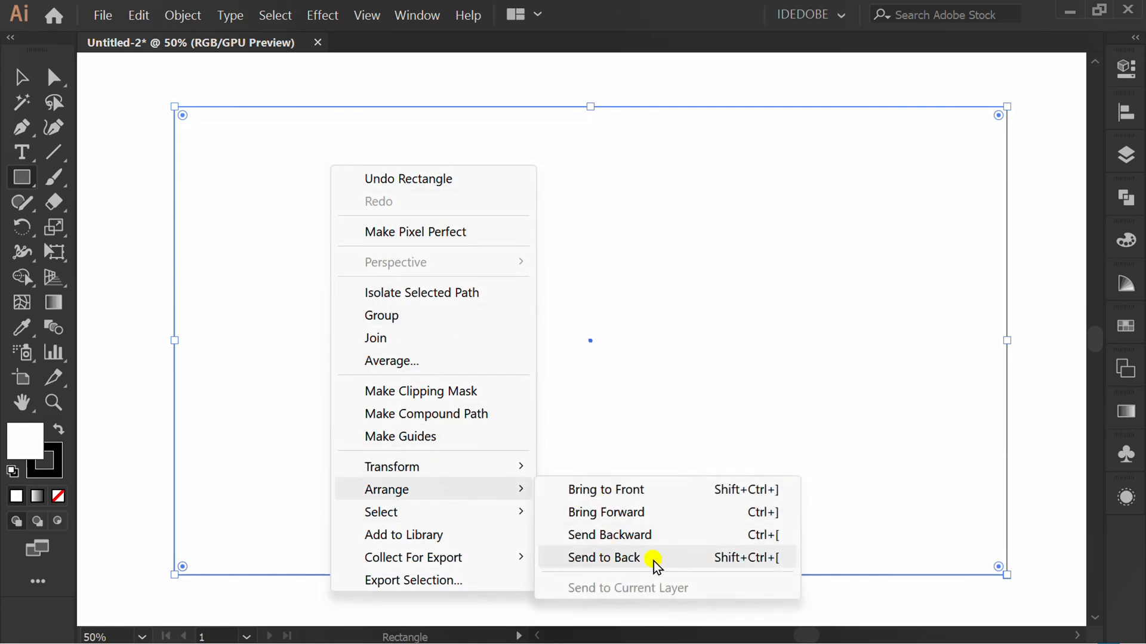
click(653, 559)
Step: Fill the background rectangle with the near-black colour sampled from the photo's dark backdrop using the Eyedropper
key(i)
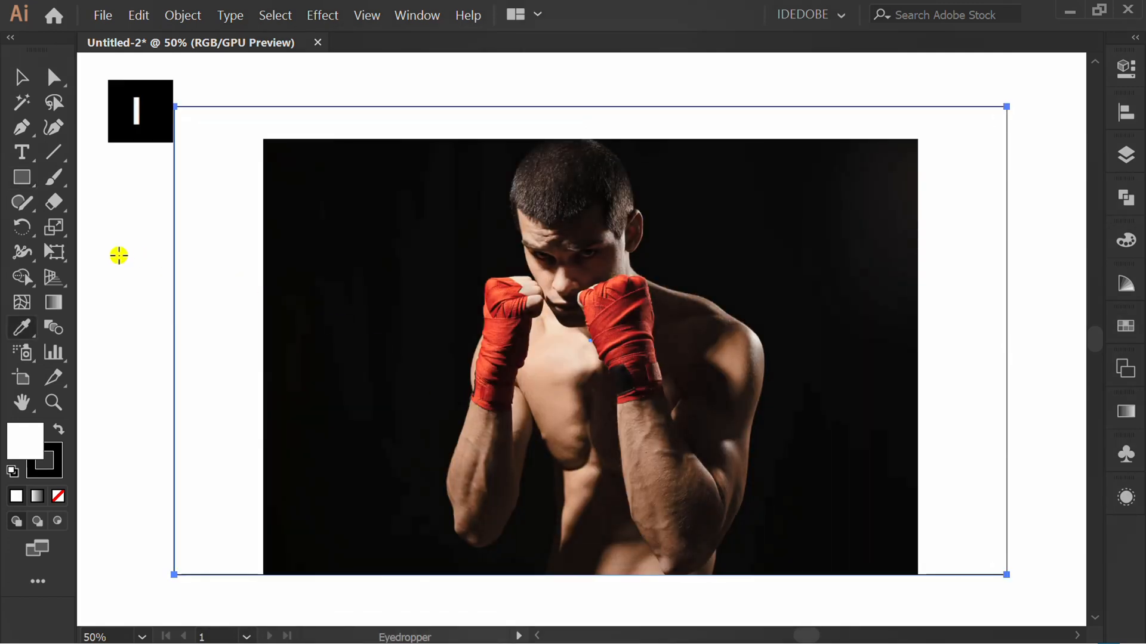
click(317, 153)
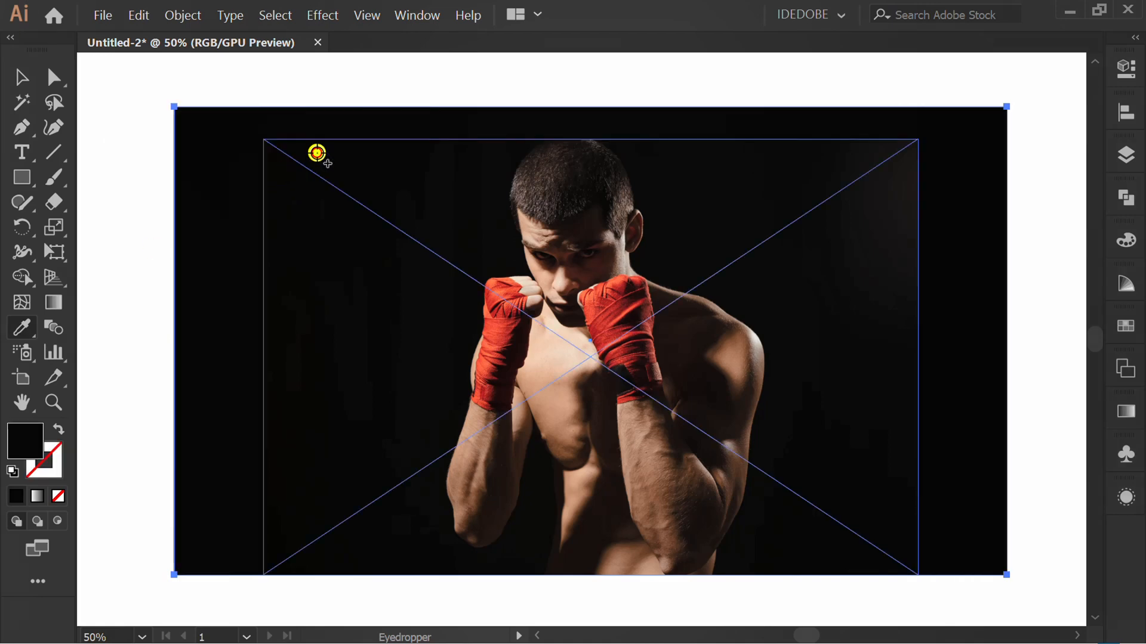
key(v)
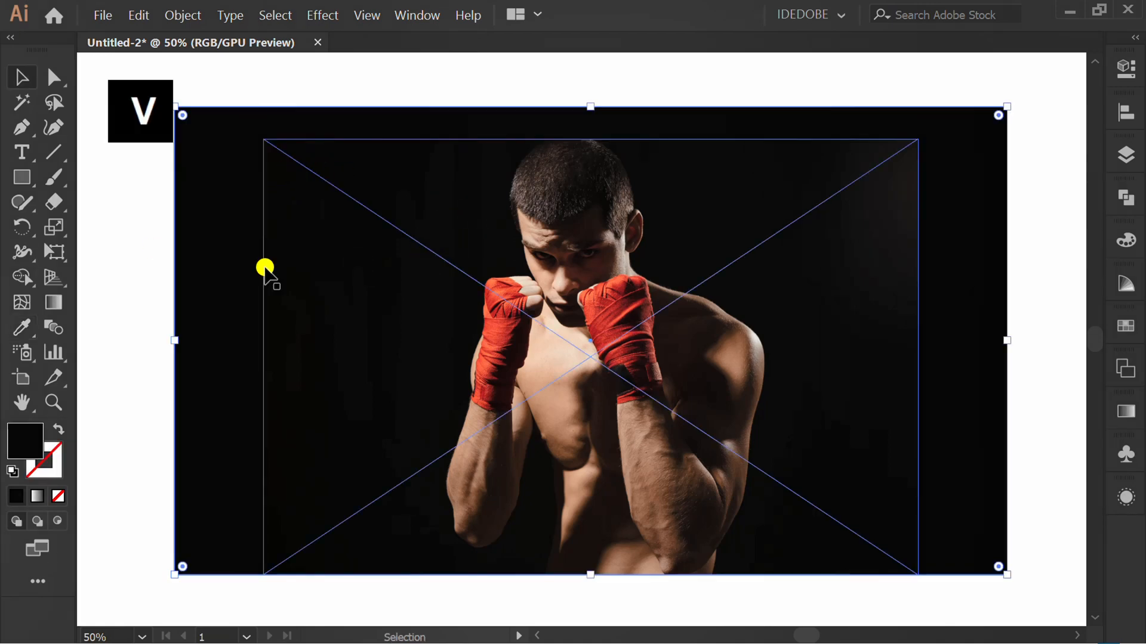
click(102, 264)
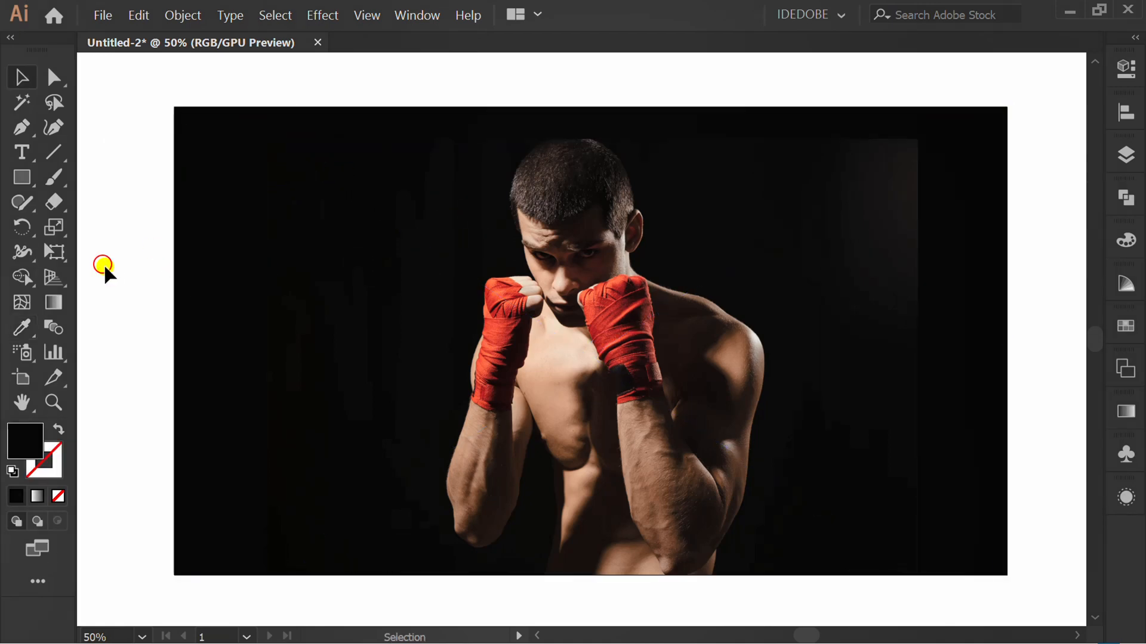
Step: Copy the boxer photo to the clipboard and clear the selection
click(577, 227)
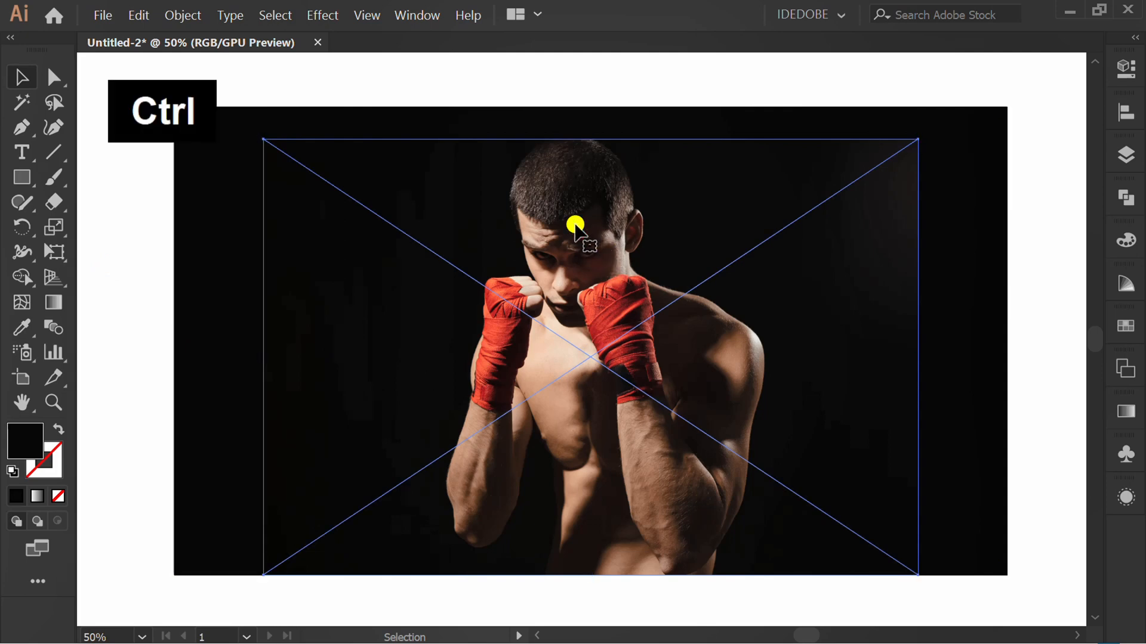
key(ctrl+c)
click(133, 294)
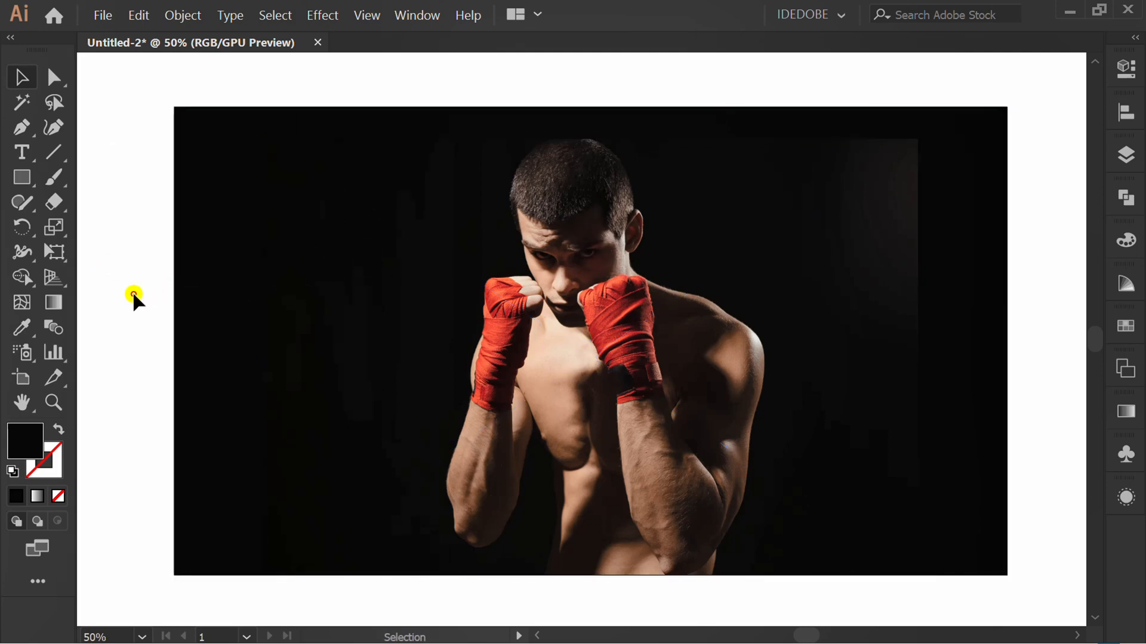
Step: Lock the photo and the background rectangle, and paste the copied photo in front at the same position
drag(728, 65, 374, 440)
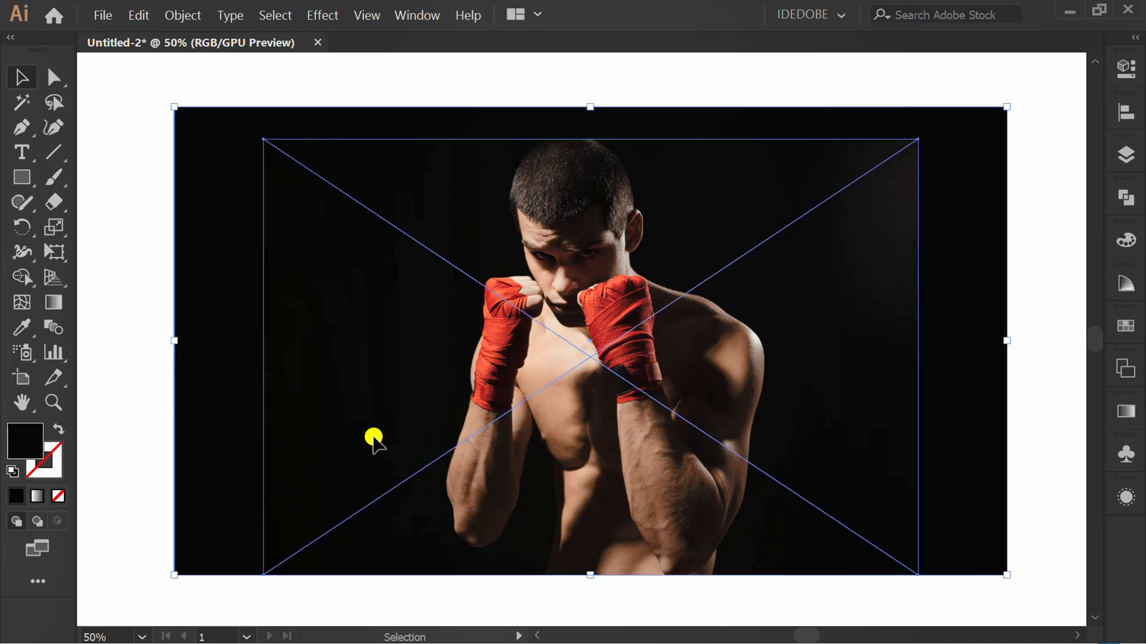
key(ctrl+2)
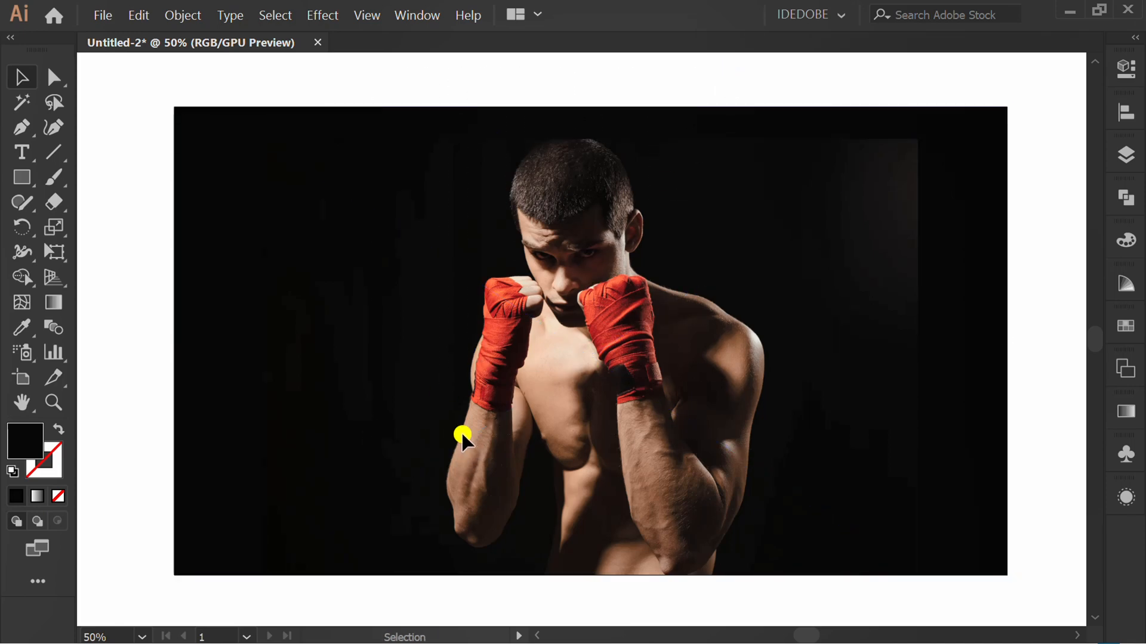
click(137, 12)
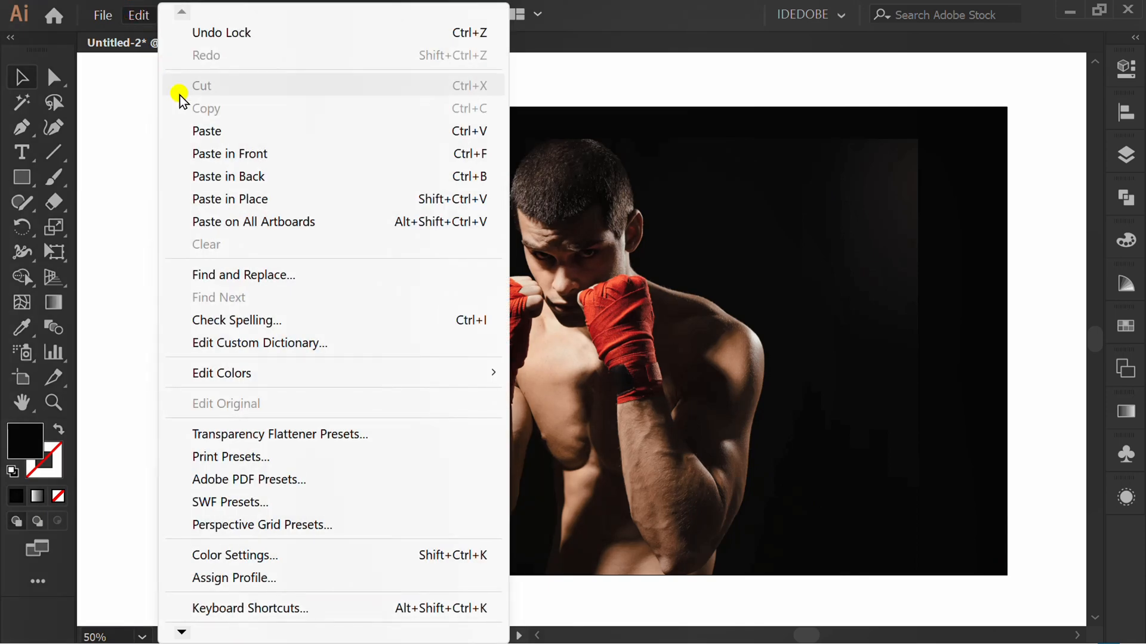
click(314, 153)
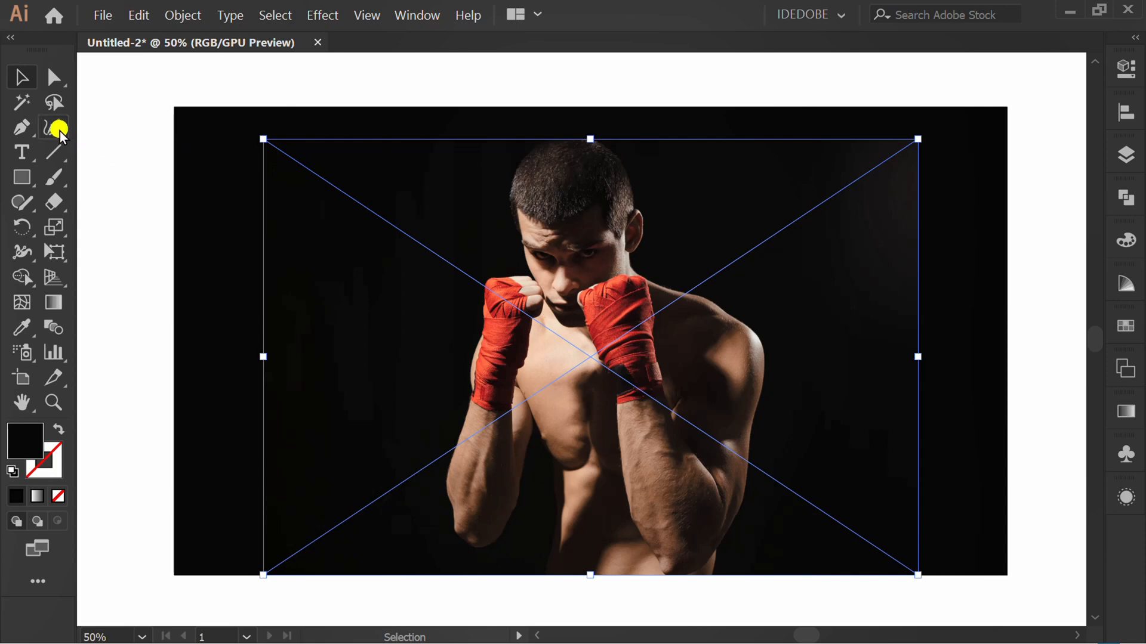
Step: Start a Curvature Tool outline at the photo's lower edge and trace upward along the lit edge of the boxer's torso
click(55, 130)
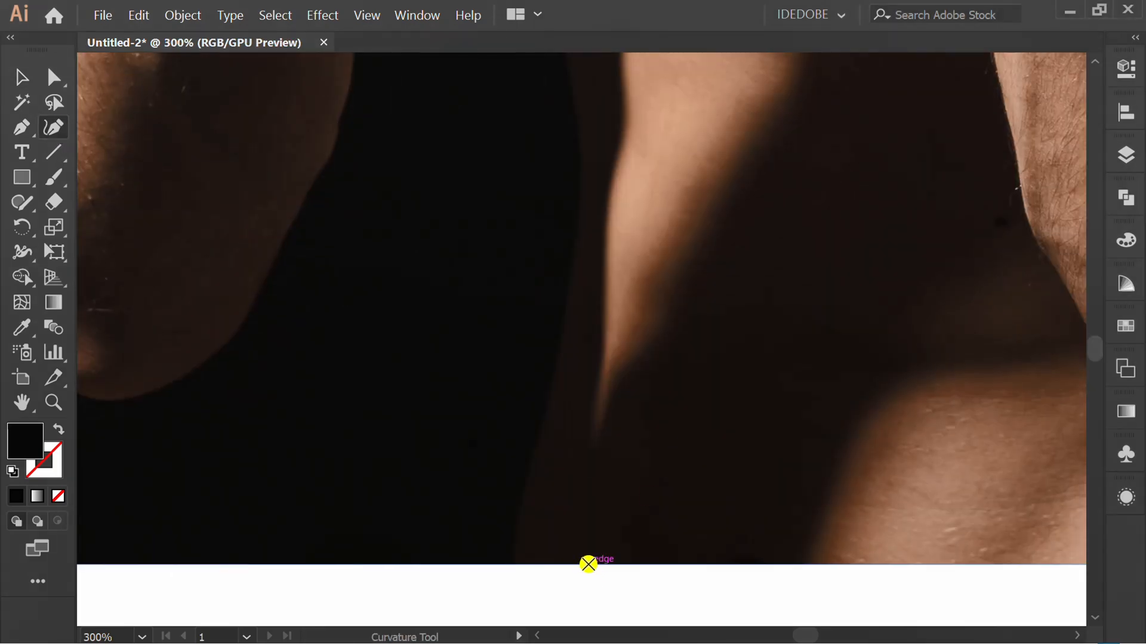
click(588, 564)
click(606, 320)
scroll(620, 191, up, 3)
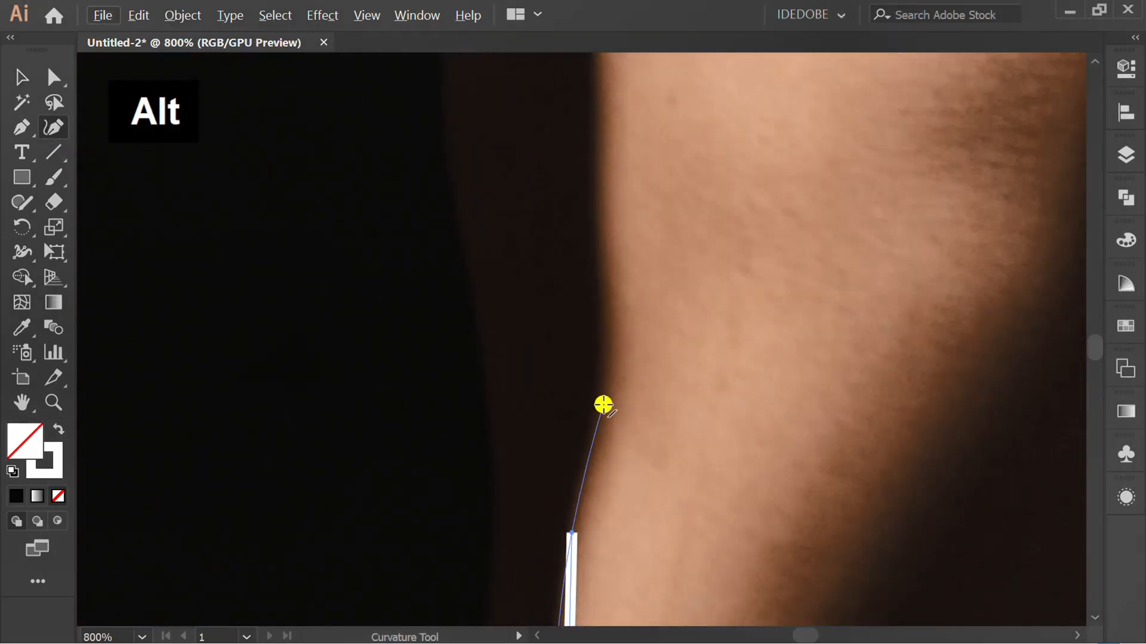
click(608, 382)
click(603, 167)
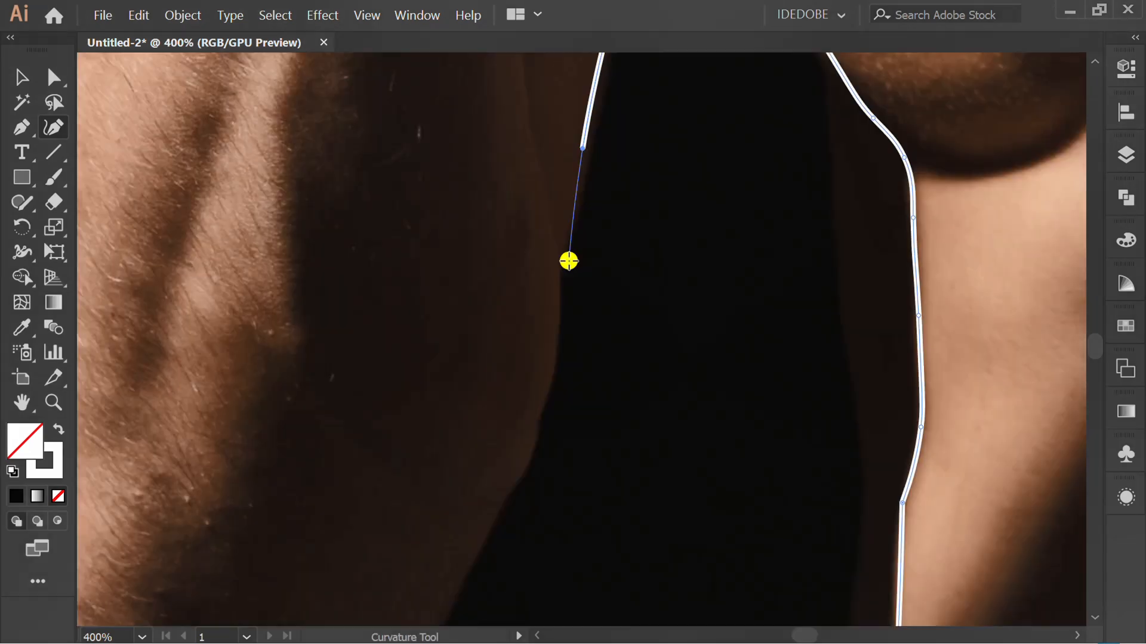
Step: Continue the outline down the inner edge of the arm beside the torso and around its elbow
click(549, 401)
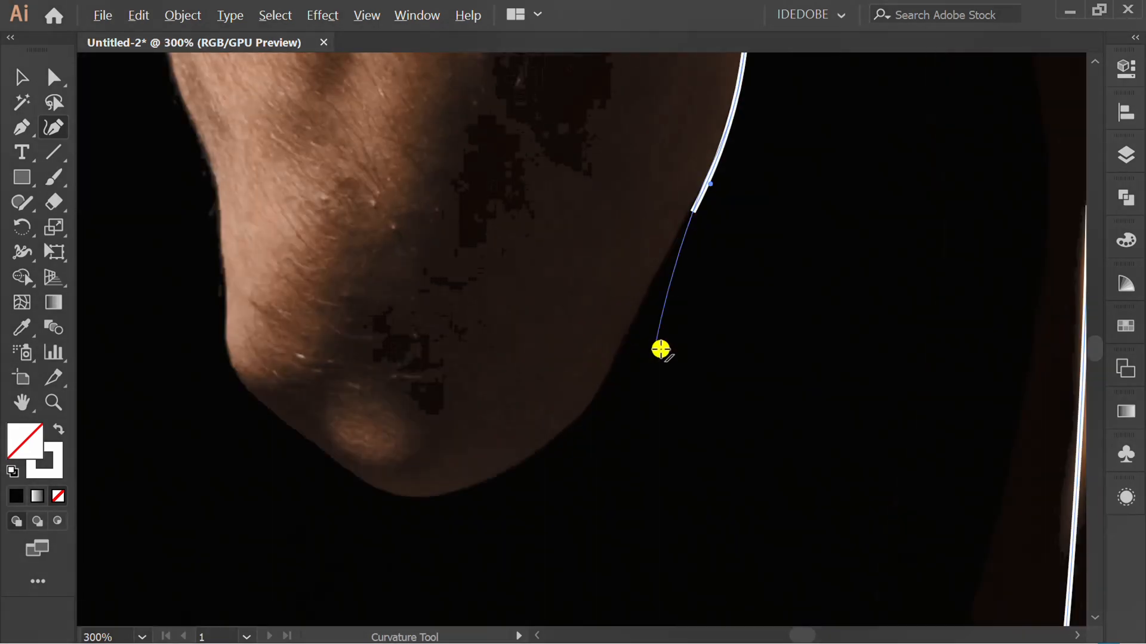
click(633, 327)
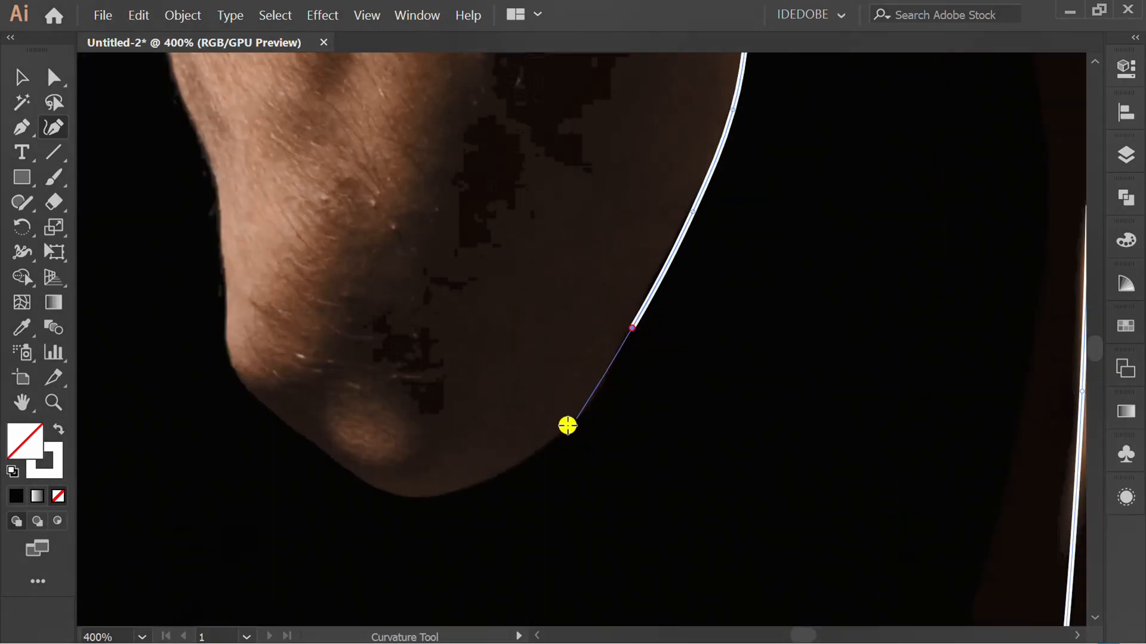
click(540, 438)
alt+click(429, 511)
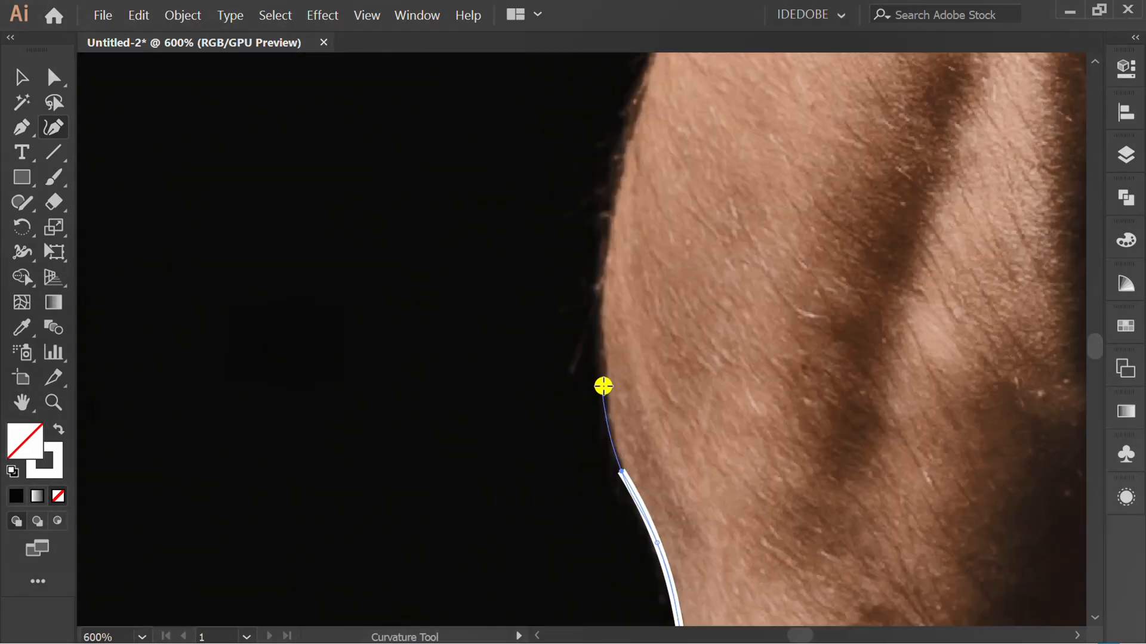
Step: Continue the outline from the elbow up the outer edge of the forearm toward the red hand wrap
click(603, 386)
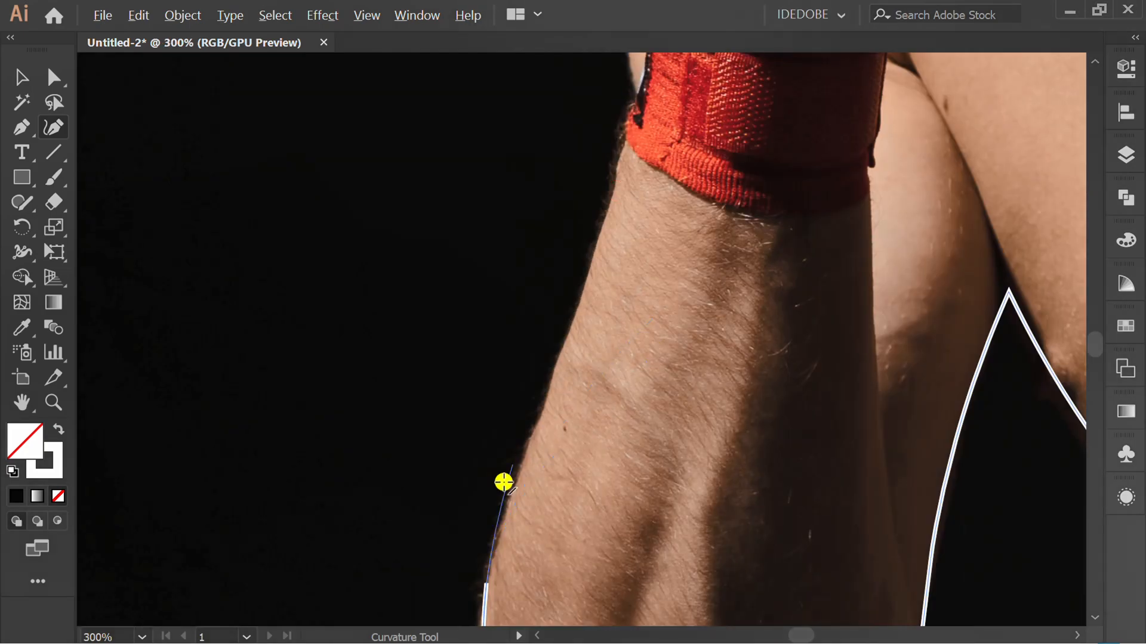
click(517, 481)
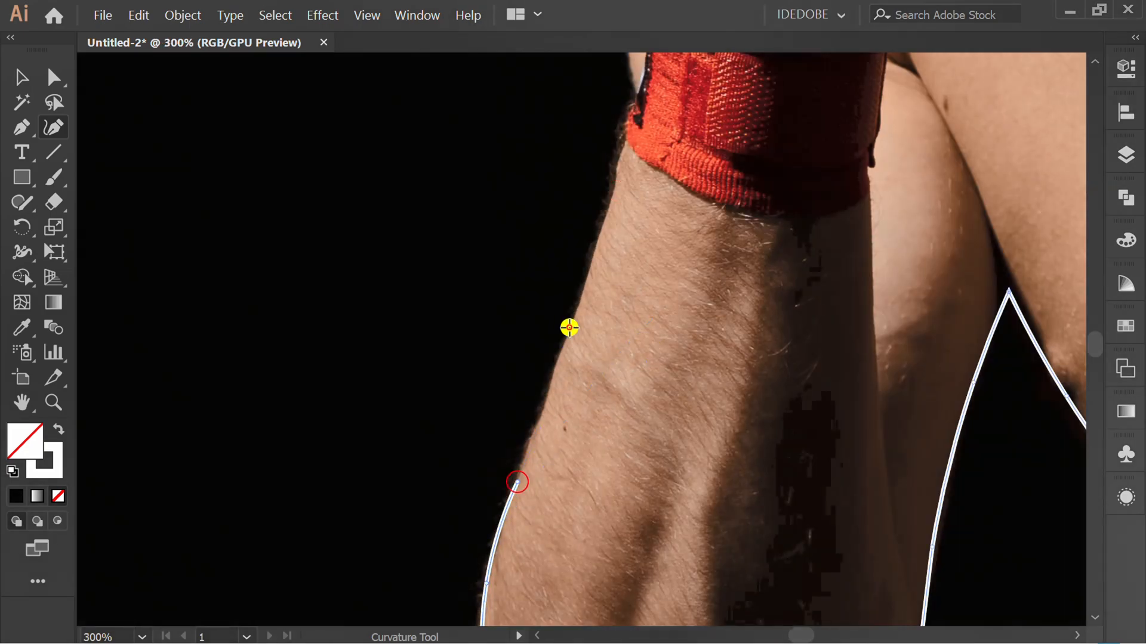
click(569, 327)
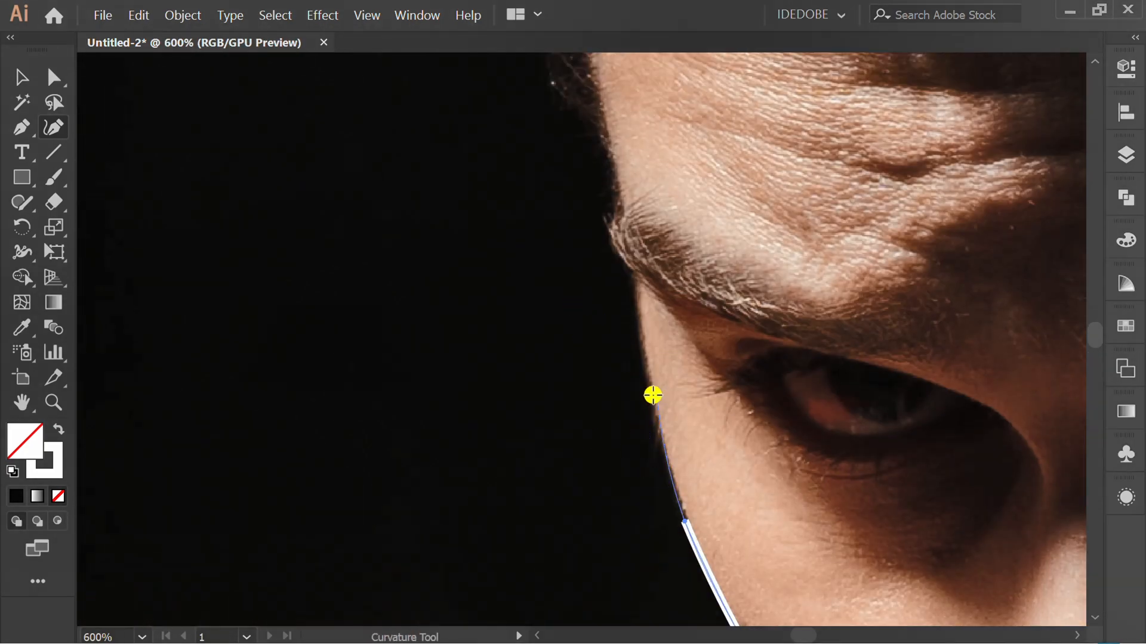
Step: Trace the side of the face from the cheek past the eye and over the outer end of the eyebrow
click(652, 395)
click(632, 277)
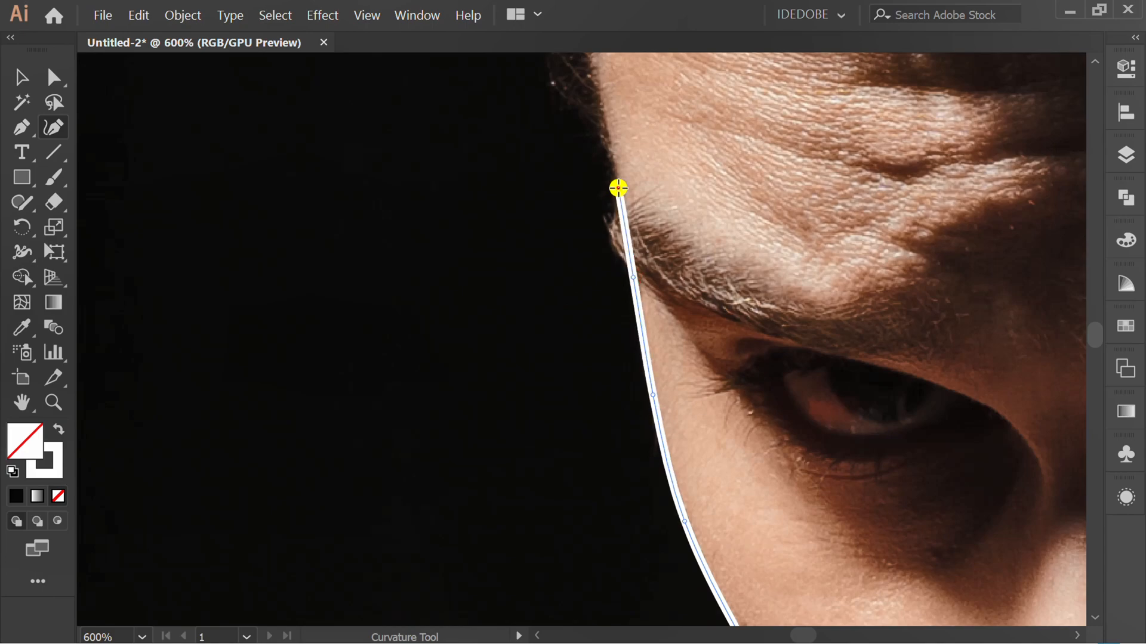
drag(618, 187, 647, 391)
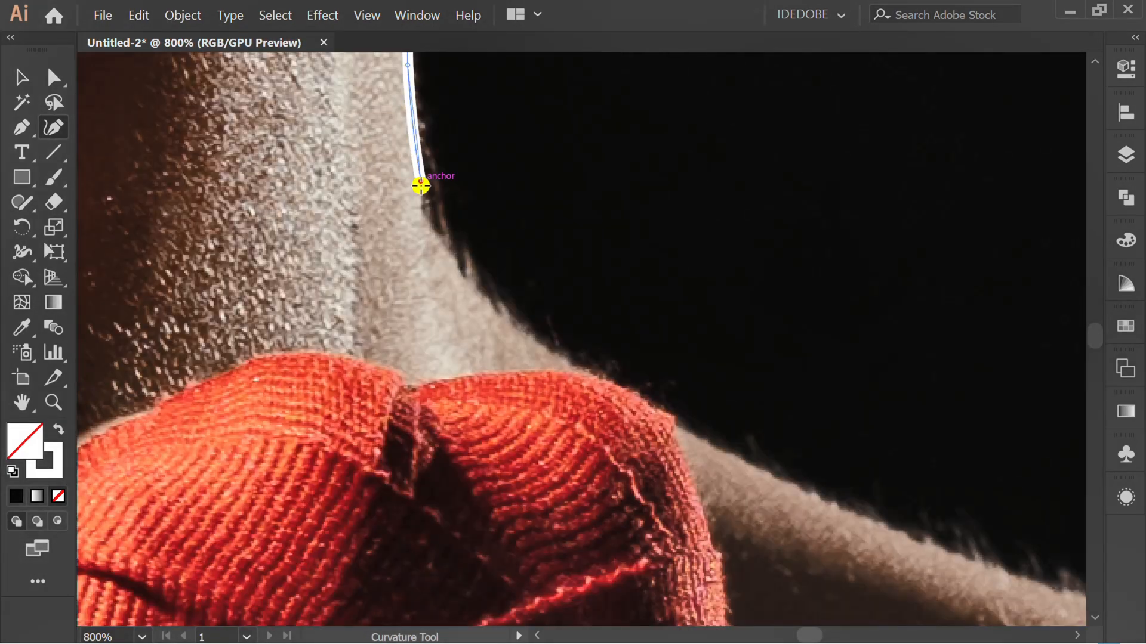
Step: Continue the outline below the ear down the neck, past the raised fist and onto the start of the shoulder
click(459, 274)
click(569, 363)
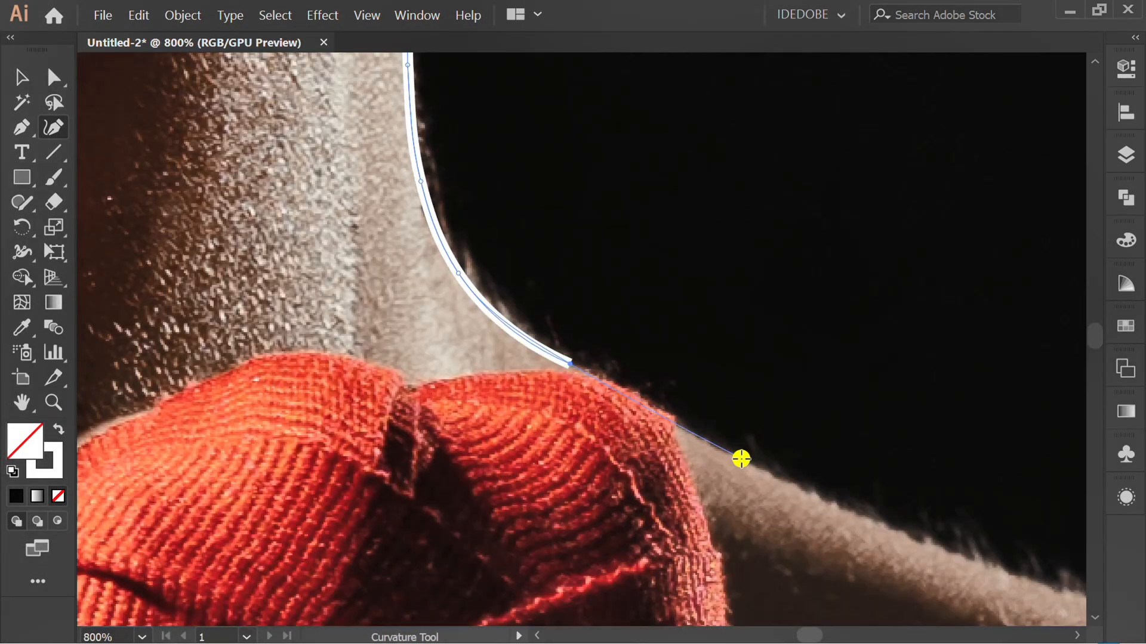
click(751, 468)
scroll(631, 404, down, 5)
scroll(631, 404, up, 2)
click(346, 301)
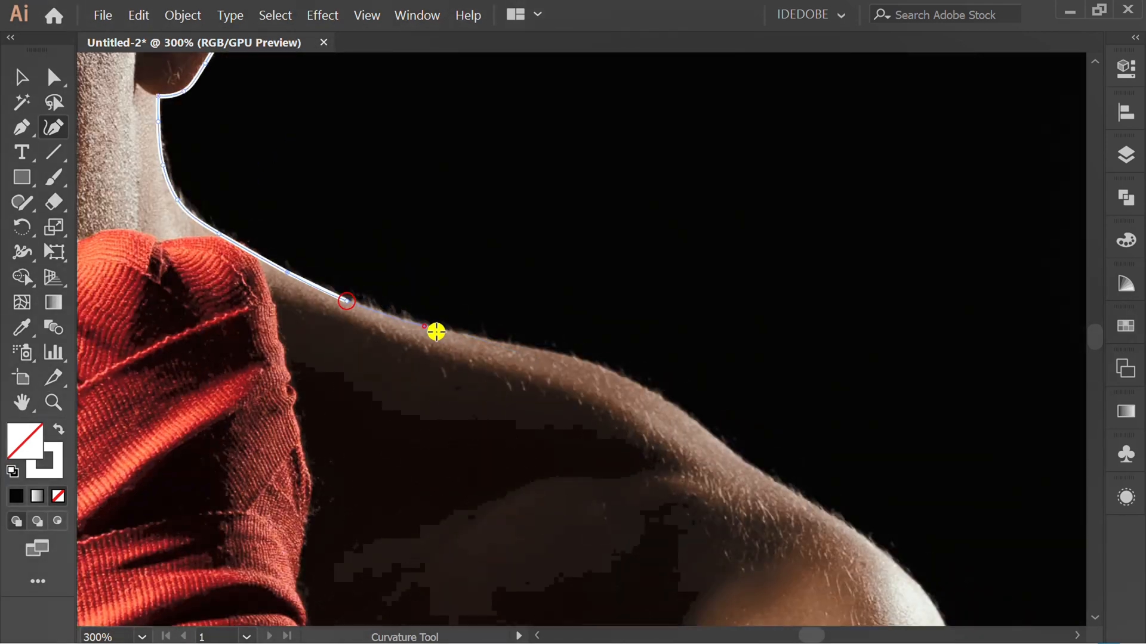
Step: Trace the upper edge of the shoulder outward to where it rounds into the upper arm
click(424, 326)
click(572, 357)
click(659, 394)
click(754, 470)
click(833, 516)
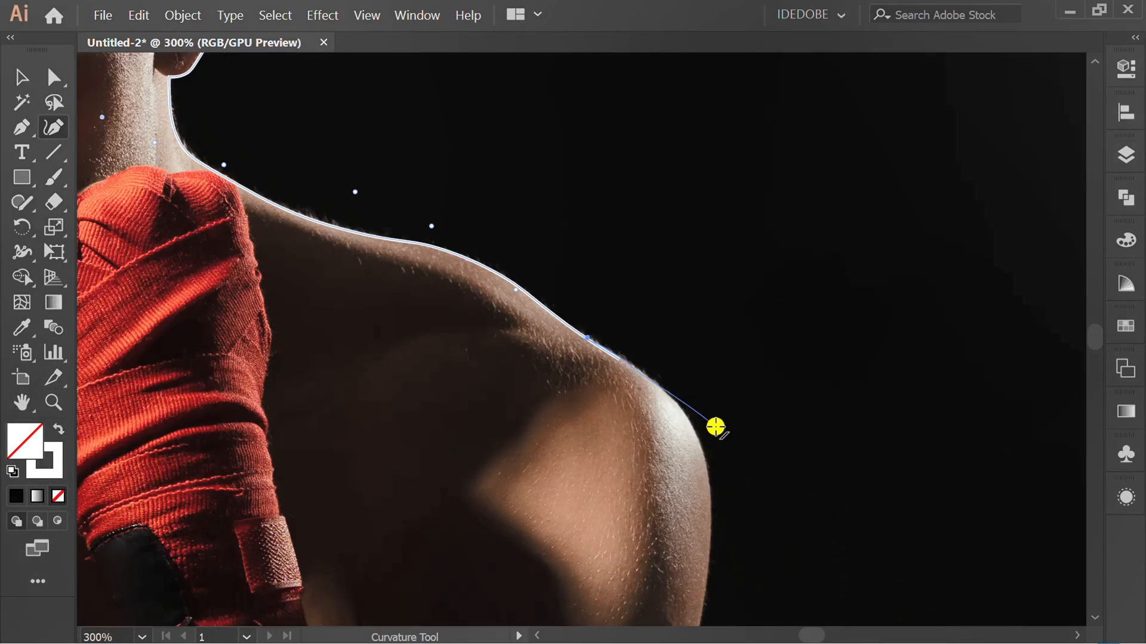
click(641, 301)
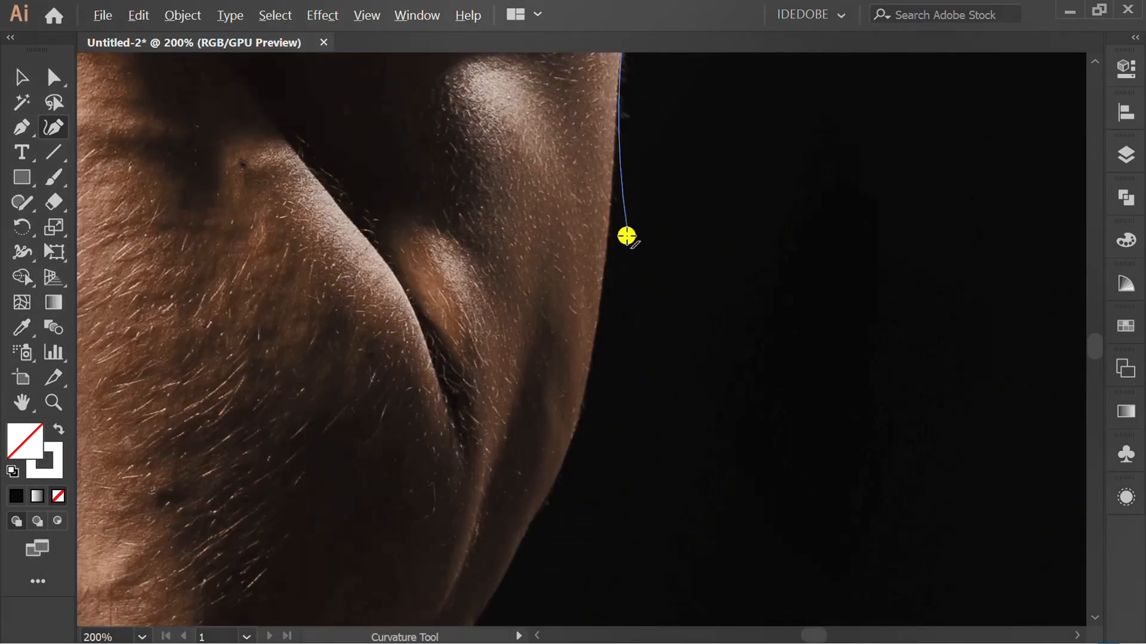
Step: Extend the outline down the outer edge of the upper arm toward the elbow beside the torso
click(611, 179)
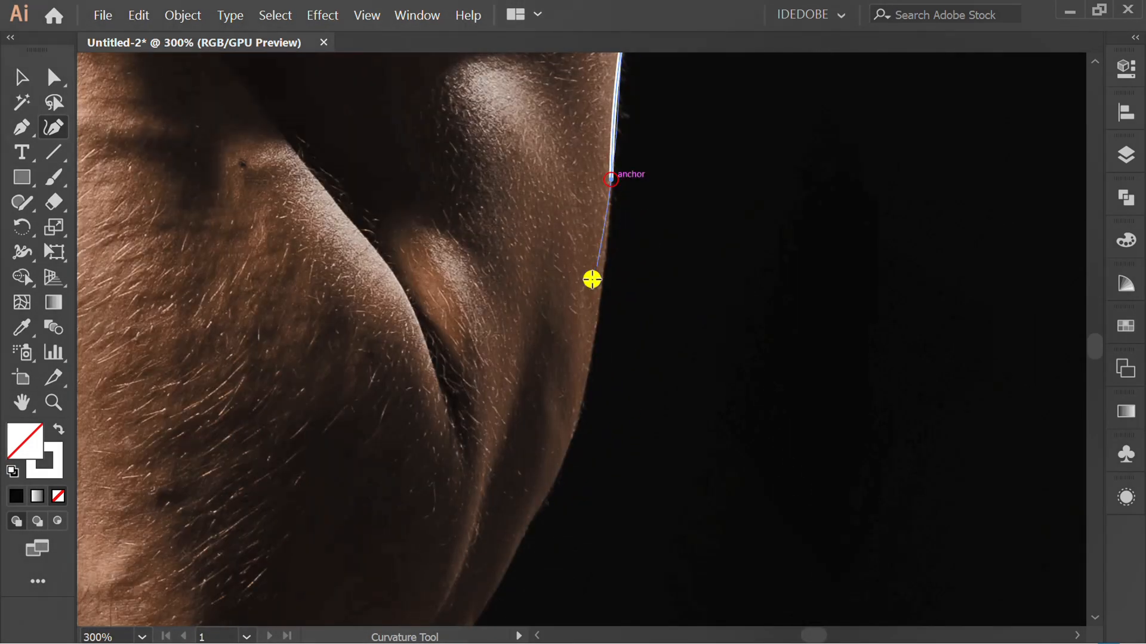
click(602, 281)
click(583, 404)
scroll(575, 401, down, 5)
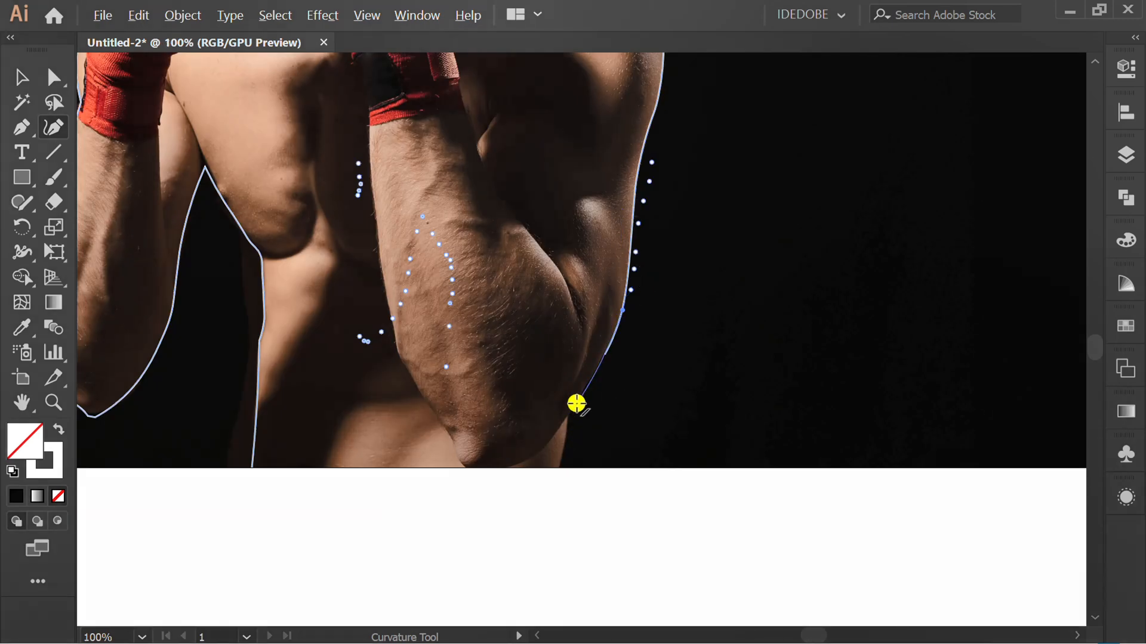
scroll(576, 401, up, 5)
click(616, 327)
Step: Add corner points where the arm meets the waist, run along the photo's lower edge to close the outline, and deselect it
alt+click(559, 435)
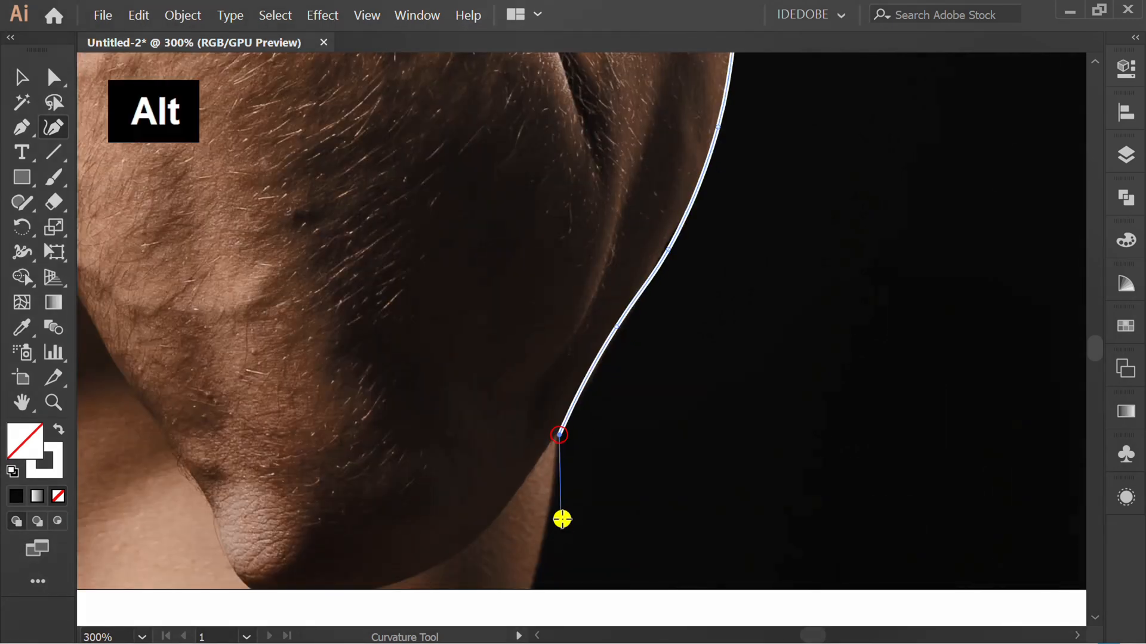
alt+click(549, 506)
scroll(530, 589, down, 4)
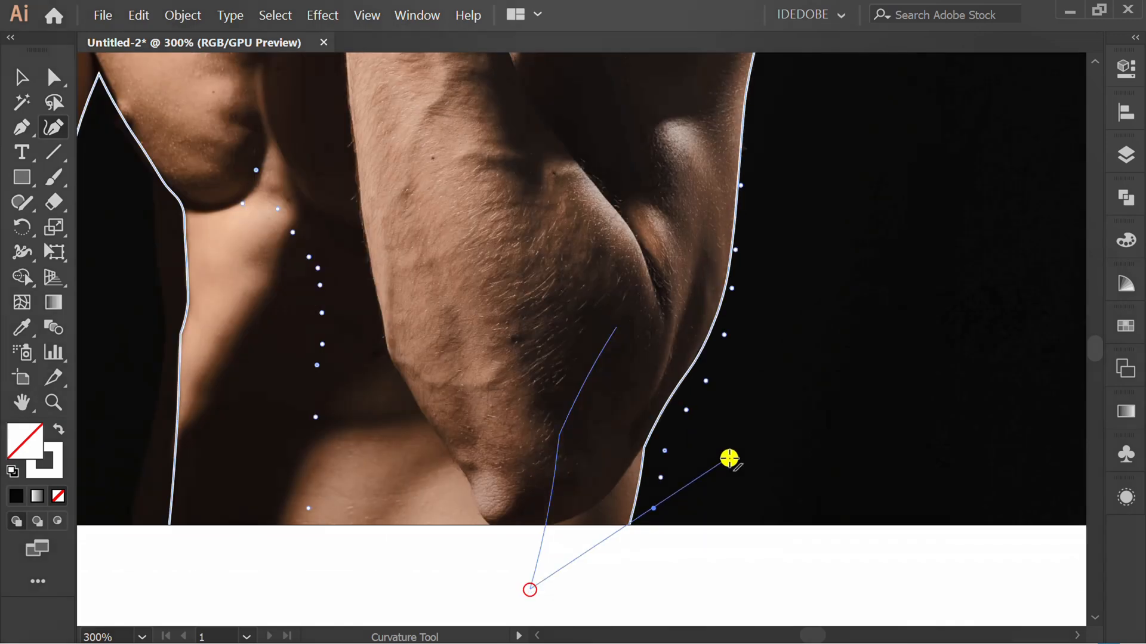
alt+click(362, 506)
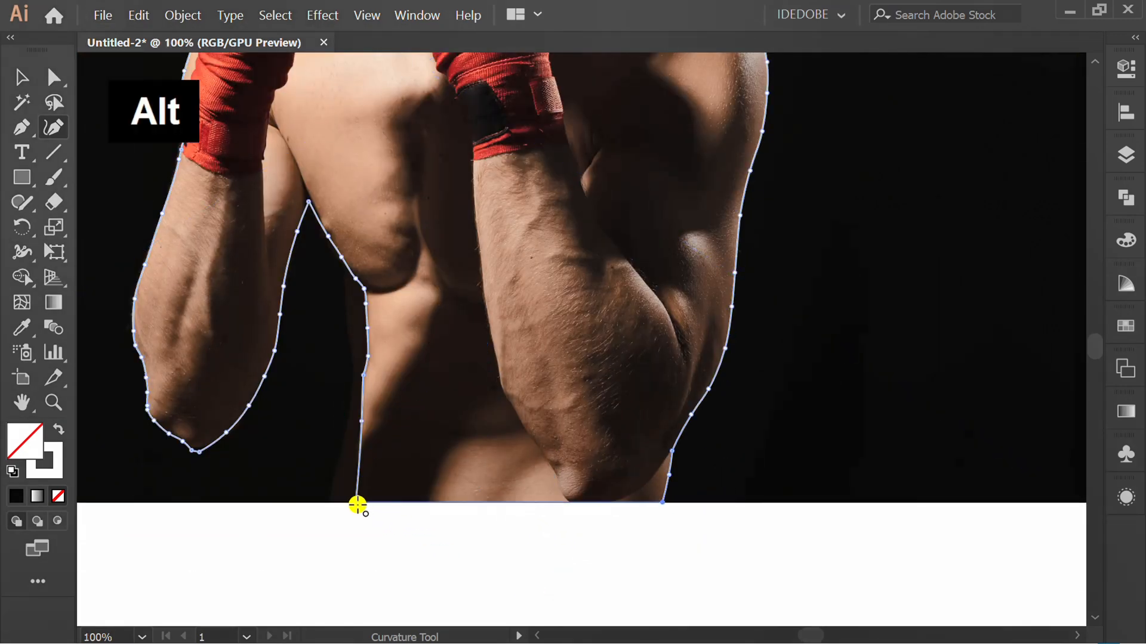
click(355, 503)
key(v)
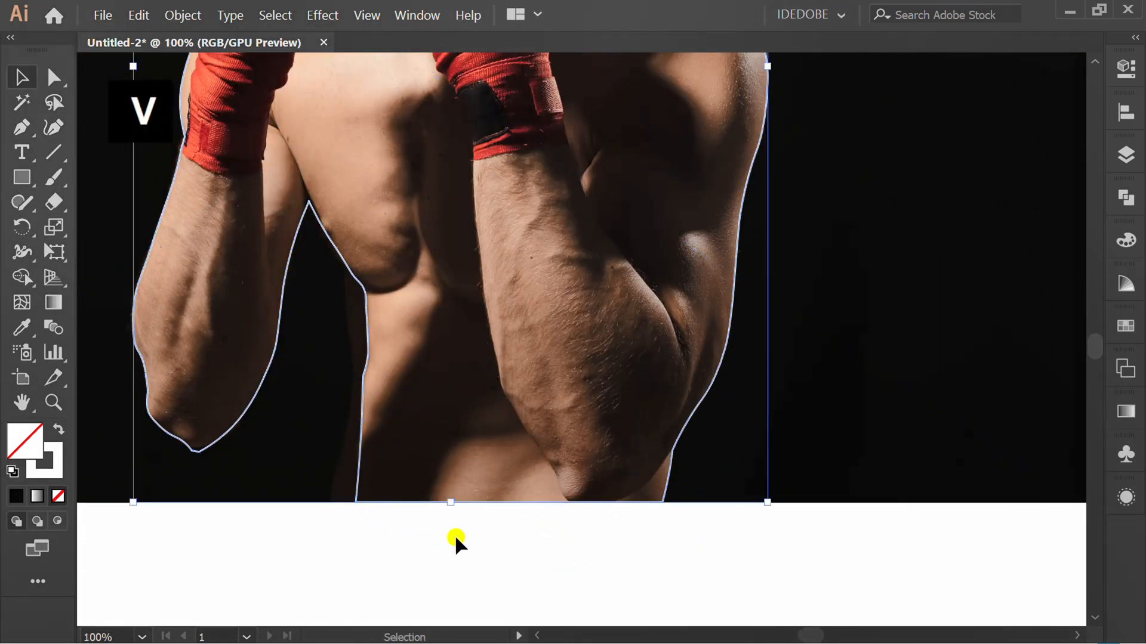
click(456, 536)
Step: Select the copied photo together with the outline, make a clipping mask from them, and clear the selection
key(ctrl+minus)
key(ctrl+minus)
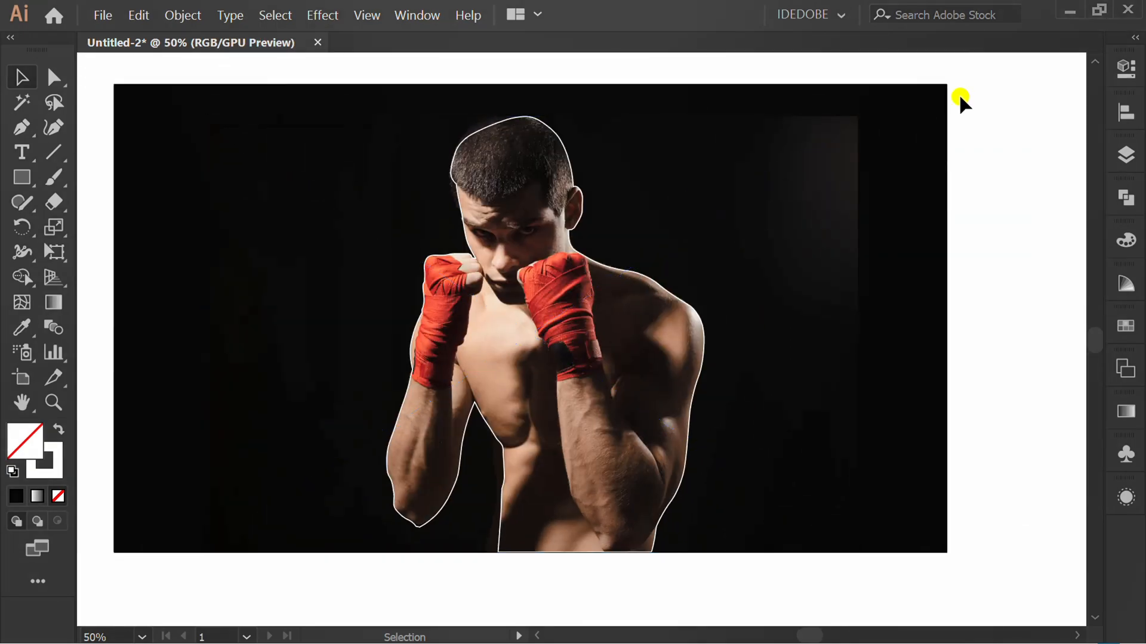
drag(961, 93, 233, 457)
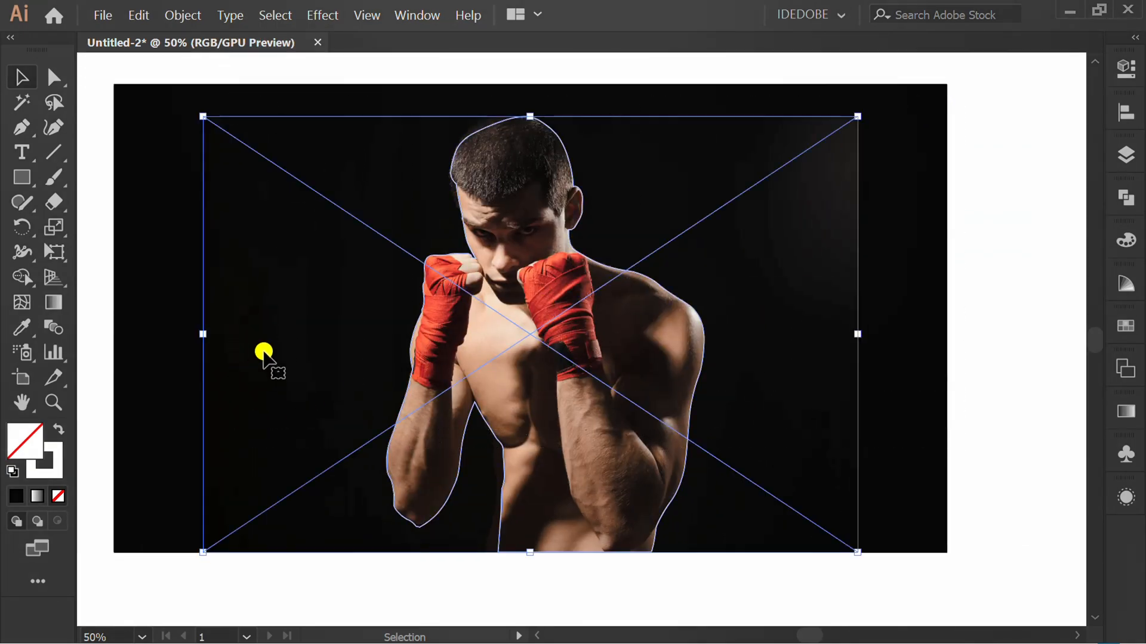
right_click(303, 234)
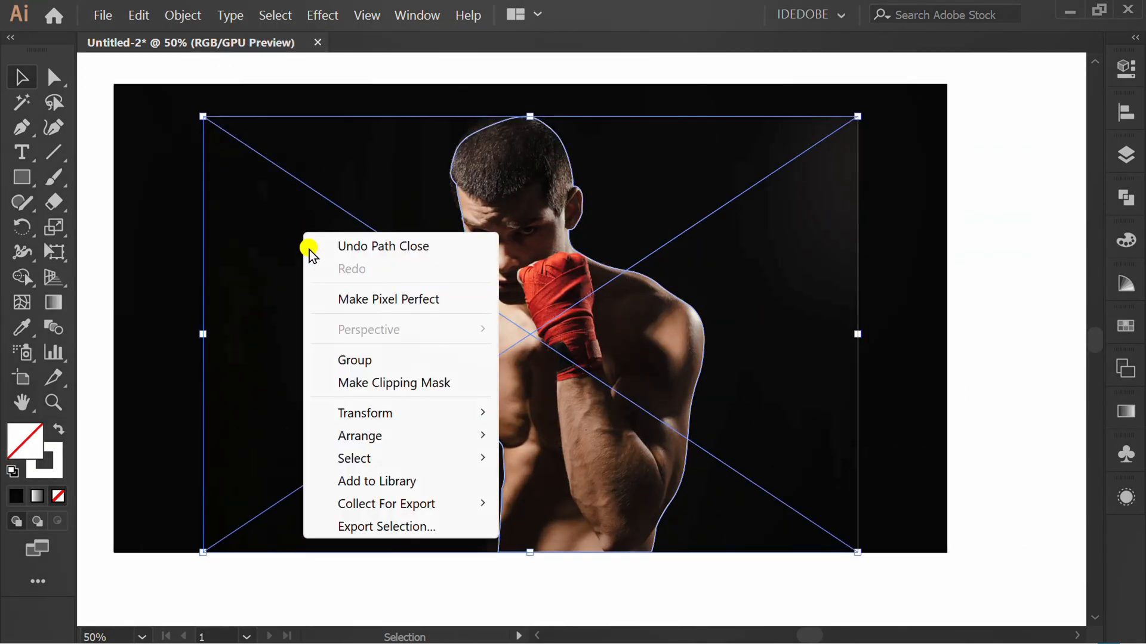
click(467, 382)
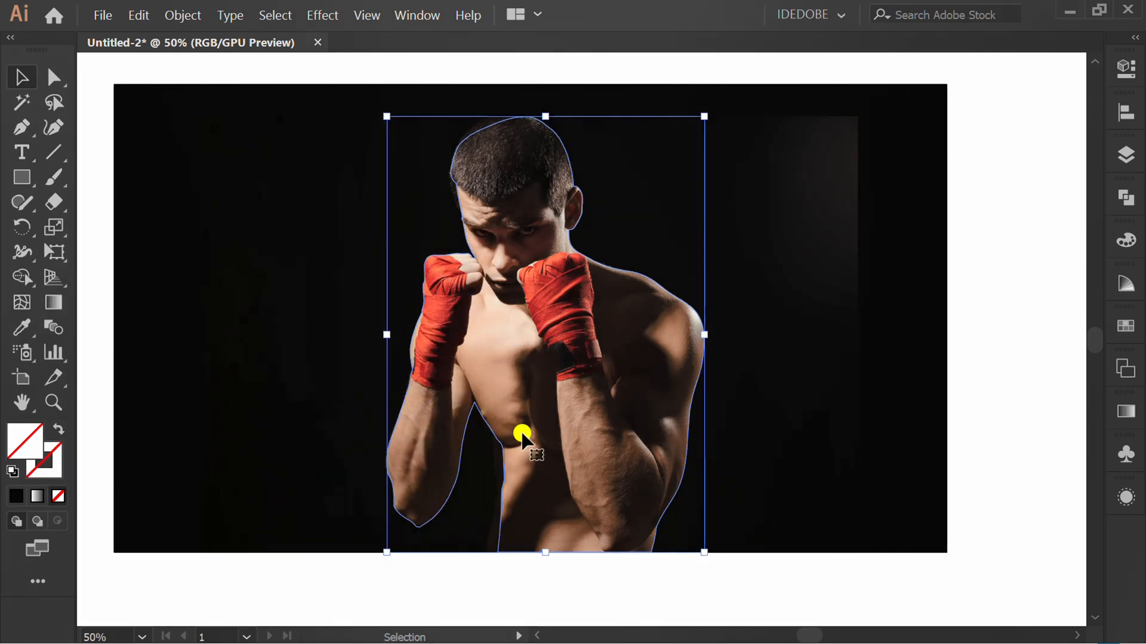
click(585, 586)
key(space)
drag(584, 586, 643, 571)
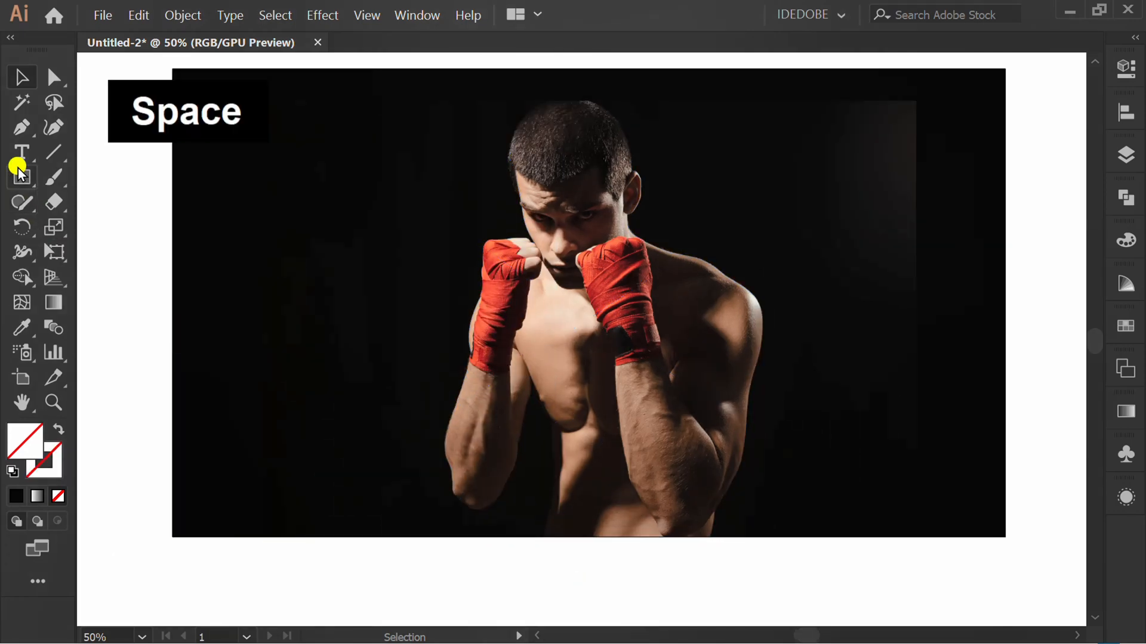
Step: Place a new text object on the dark area beside the boxer and set its font to Montserrat
click(16, 152)
click(113, 152)
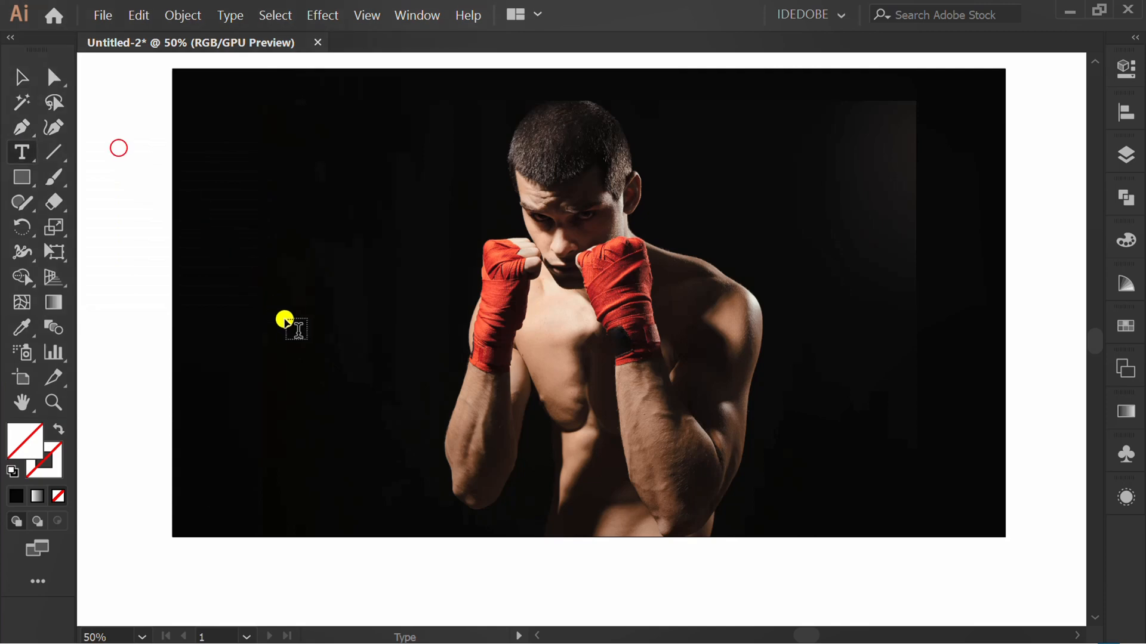
click(250, 272)
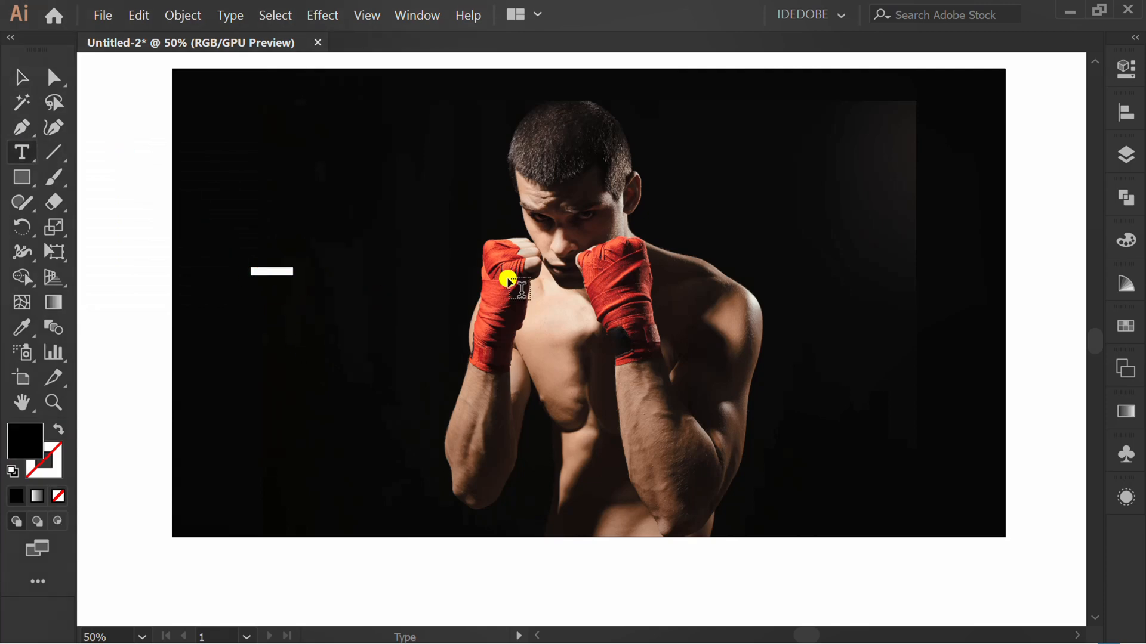
click(1127, 66)
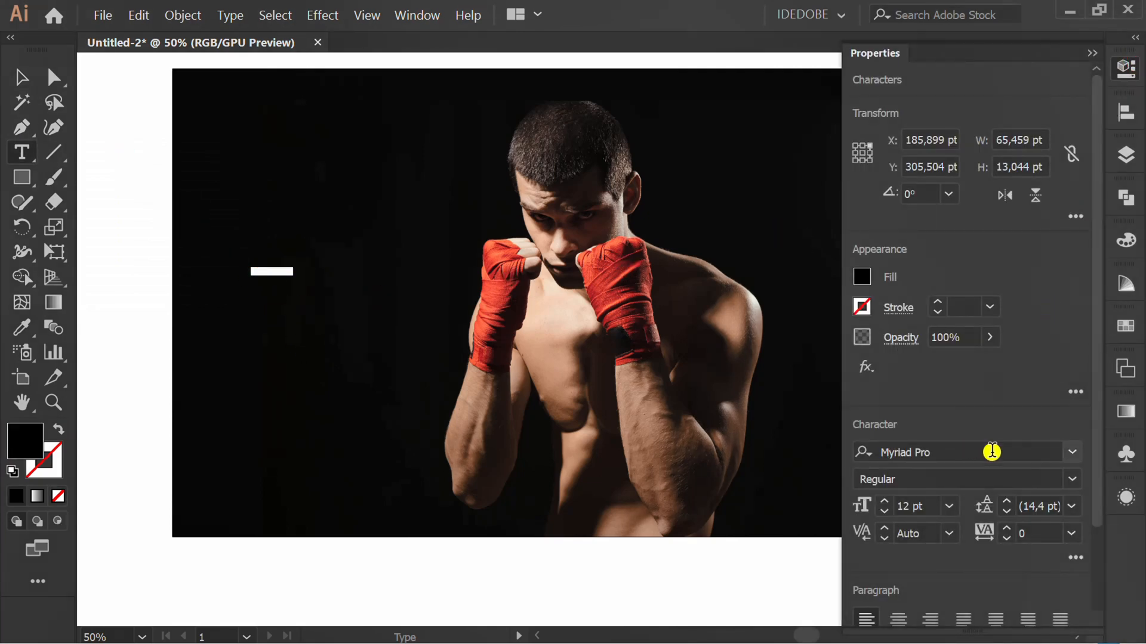
click(1076, 455)
text(MON)
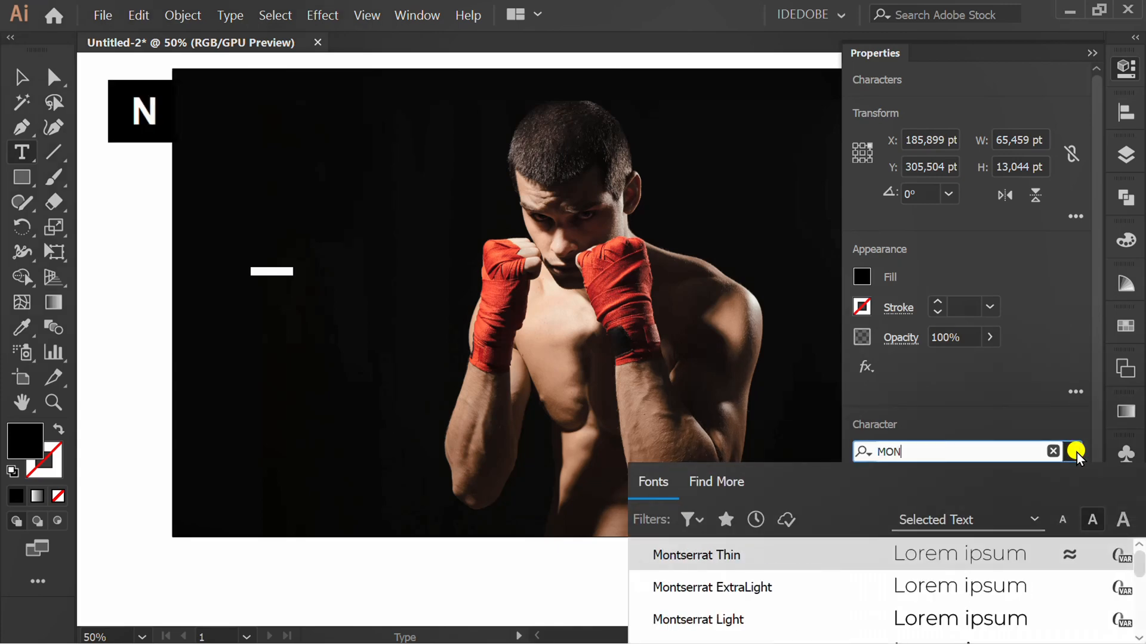
click(932, 549)
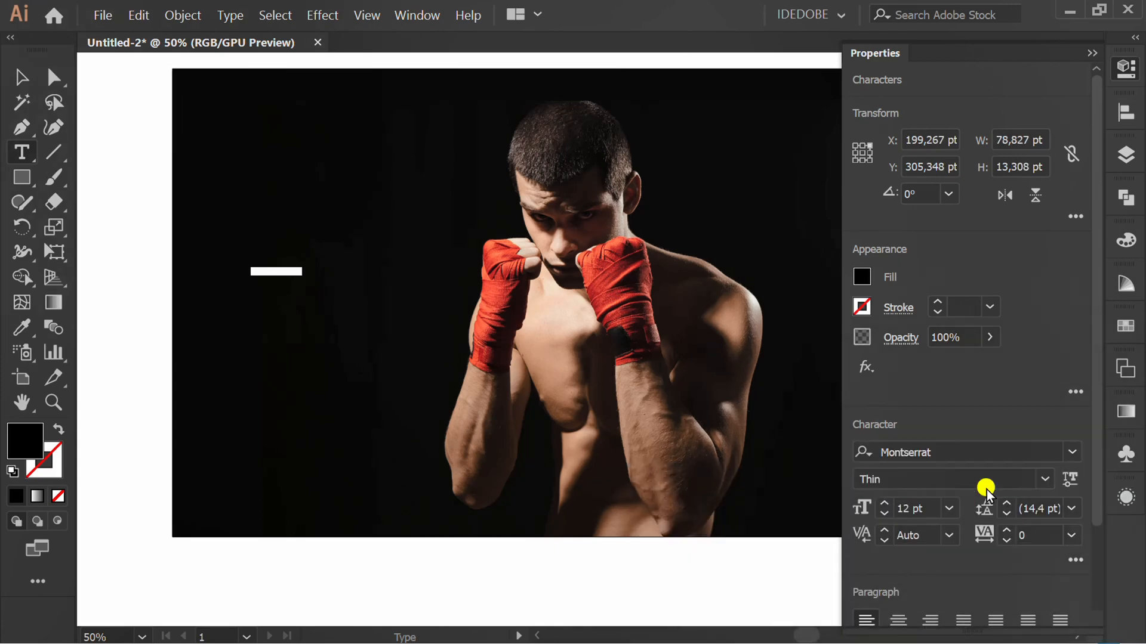
Step: Set the text's font style to ExtraBold and its size to 170 pt
click(1044, 478)
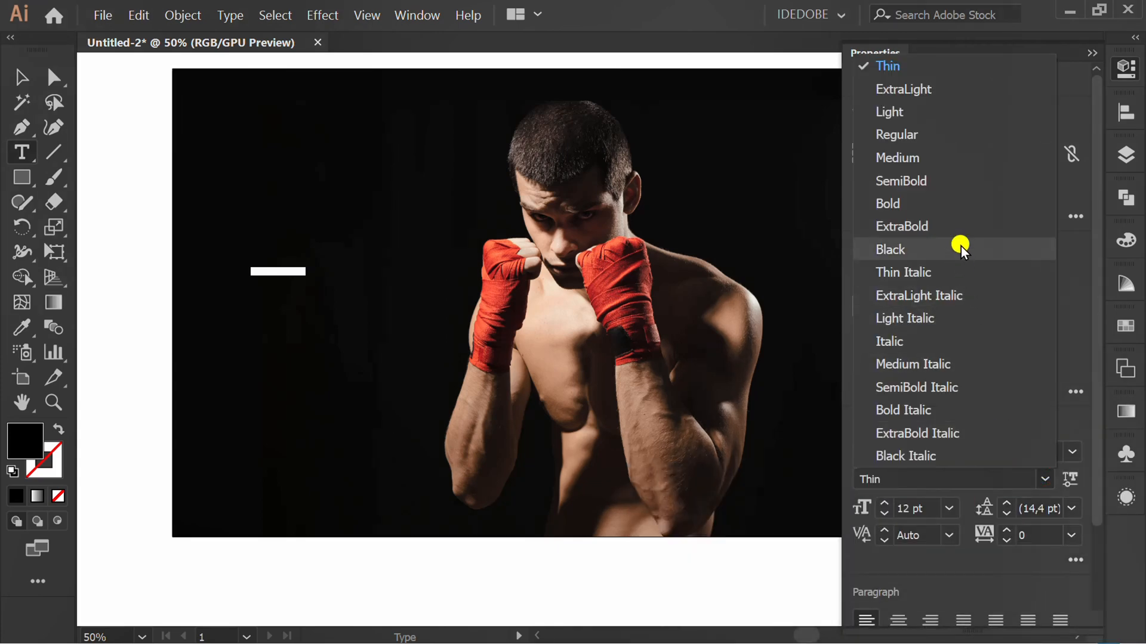
click(958, 225)
click(875, 507)
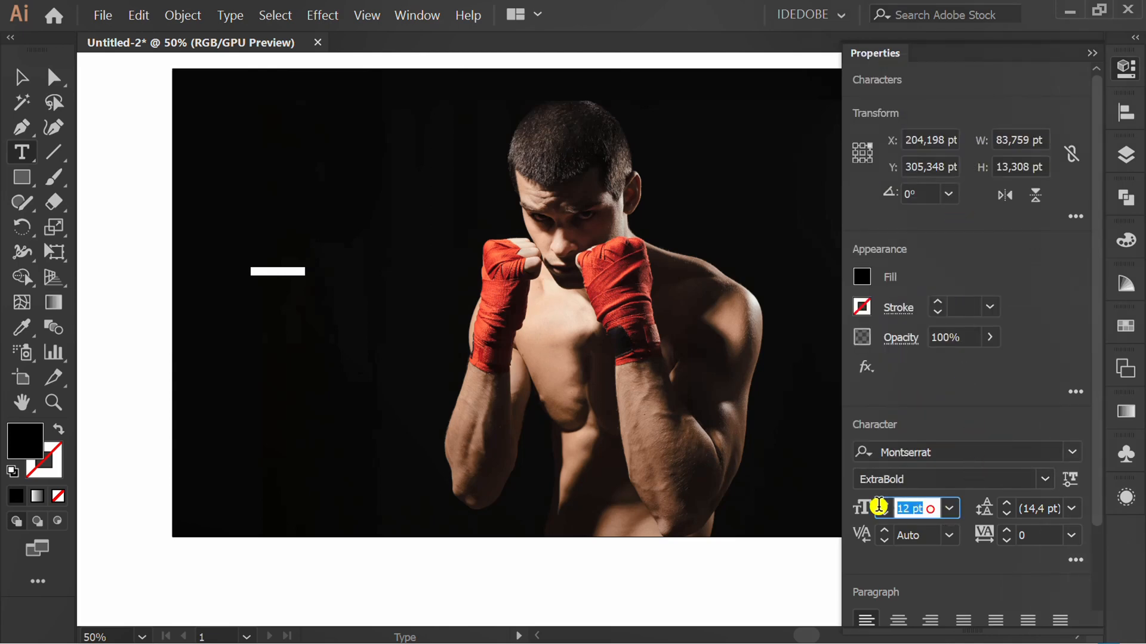
text(1070)
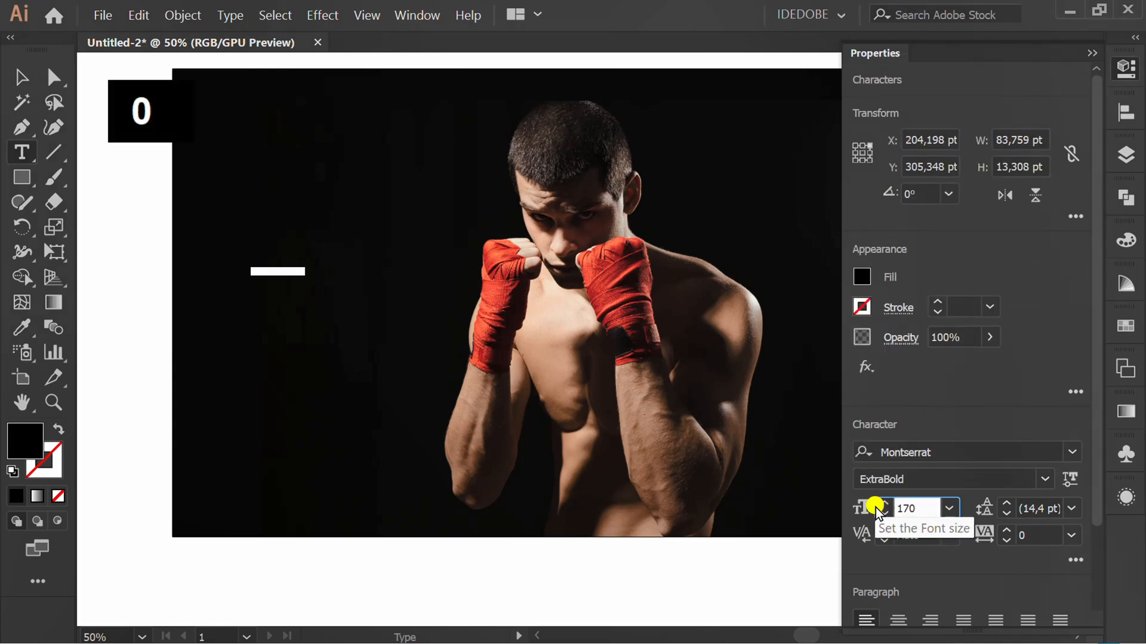
Step: Replace the placeholder text with "READY" on the first line and "TO FIGHT" on the second
click(366, 263)
text(RE)
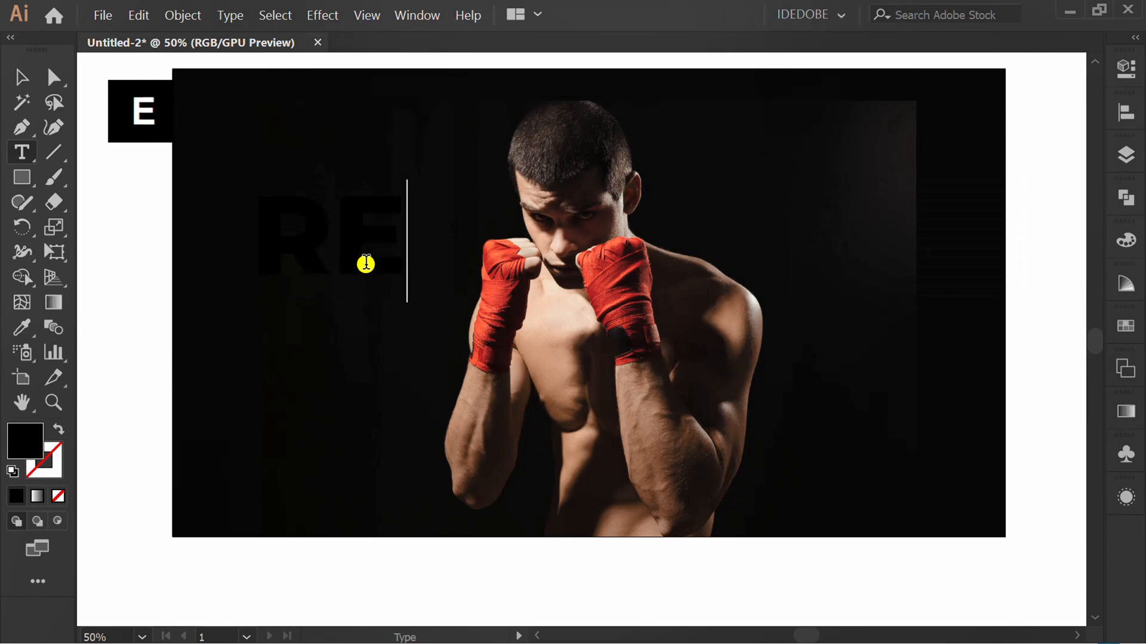
text(ADY)
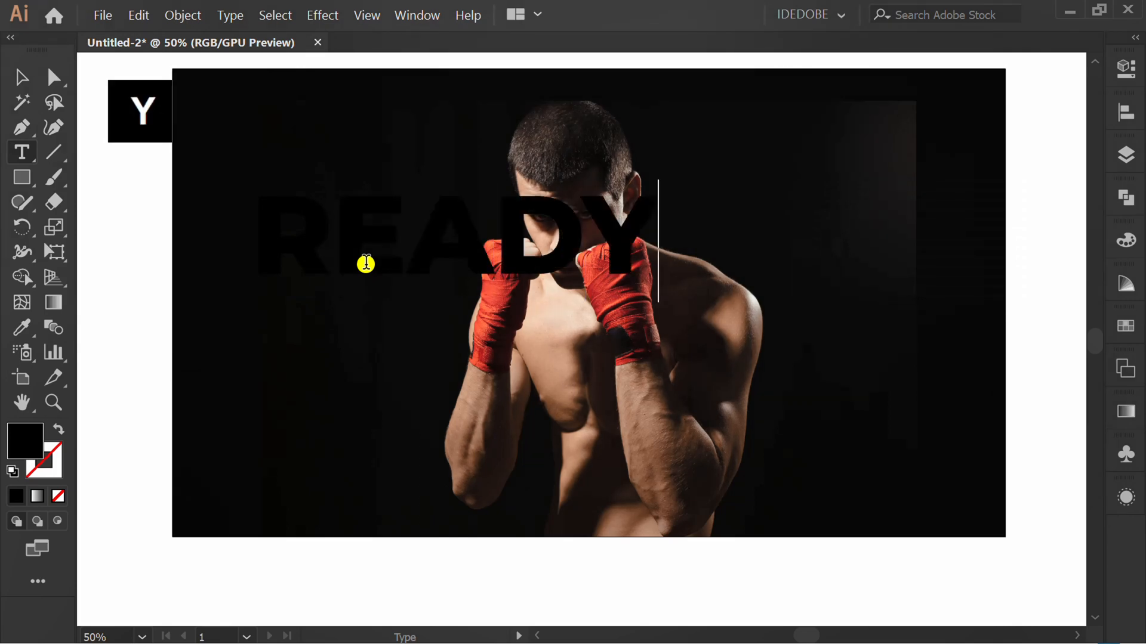
key(Return)
text(TO)
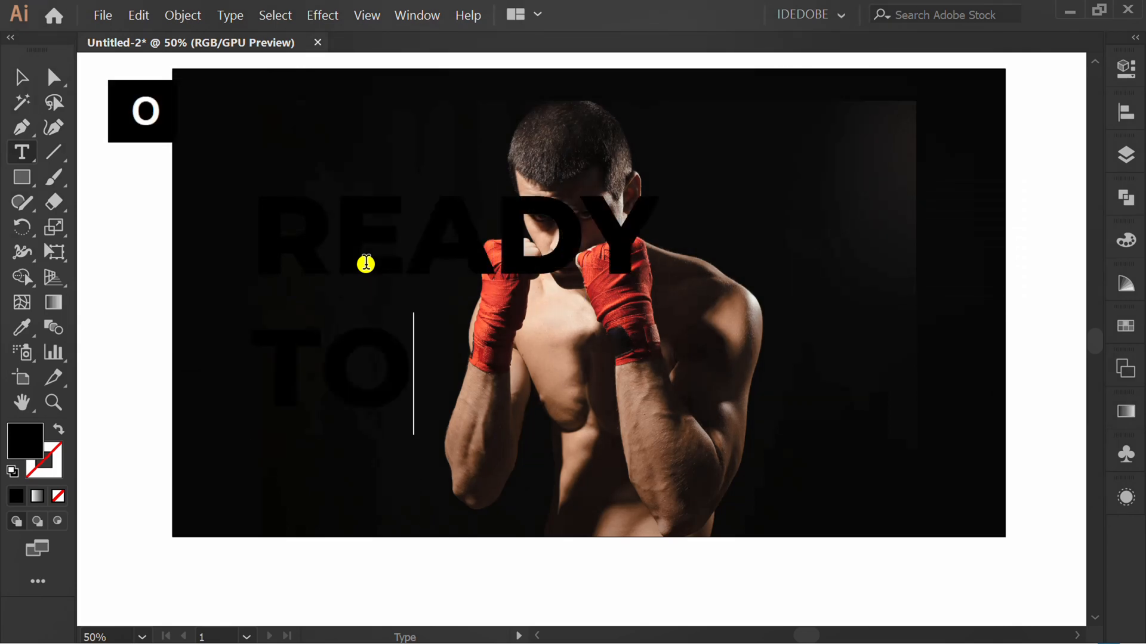
text( FIGHT)
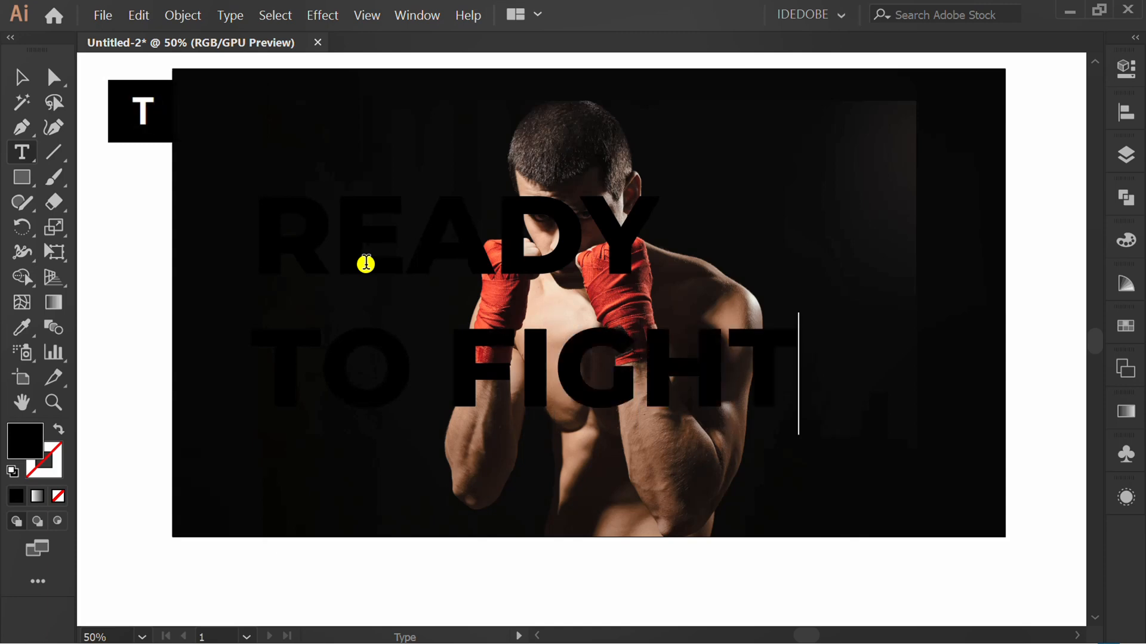
Step: Select all of the "READY TO FIGHT" text and set its fill to White
key(ctrl+a)
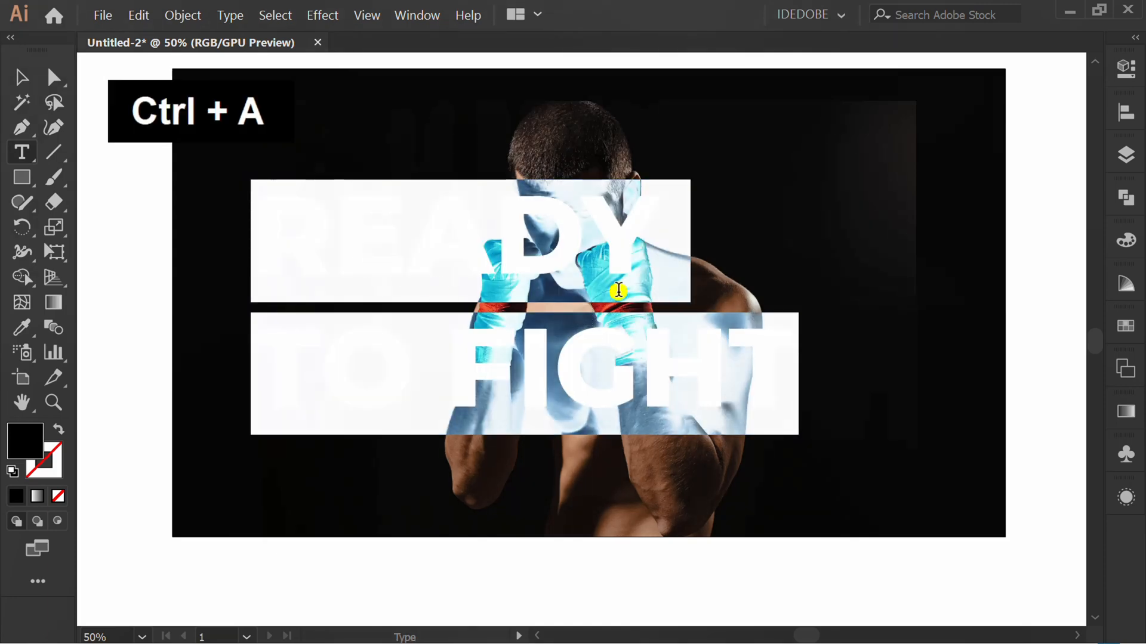
click(1126, 67)
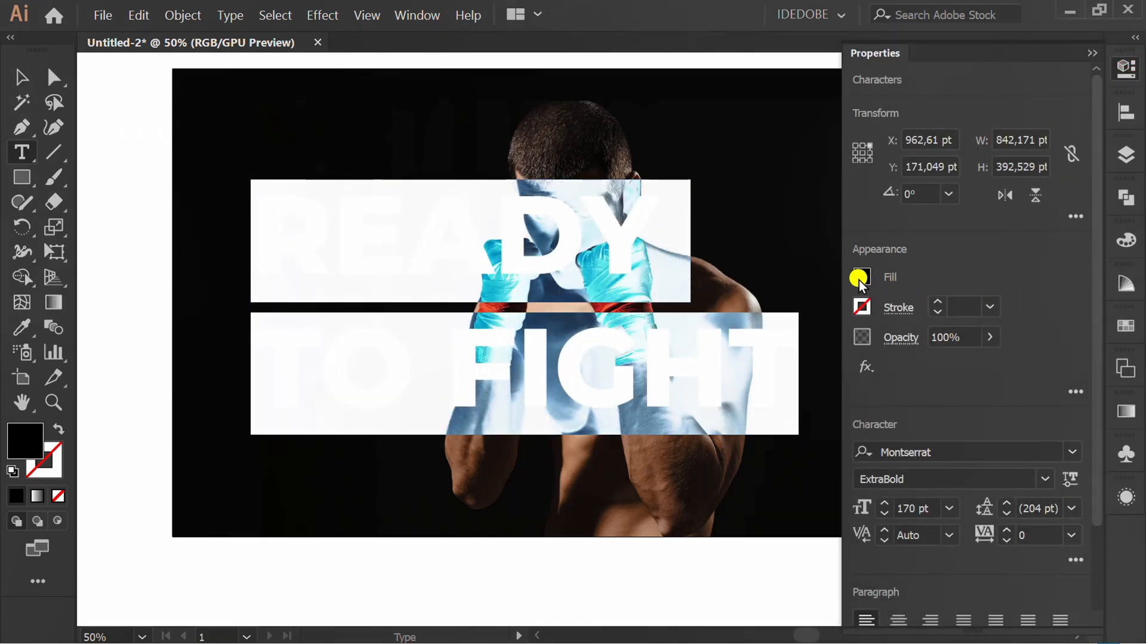
click(860, 279)
click(662, 352)
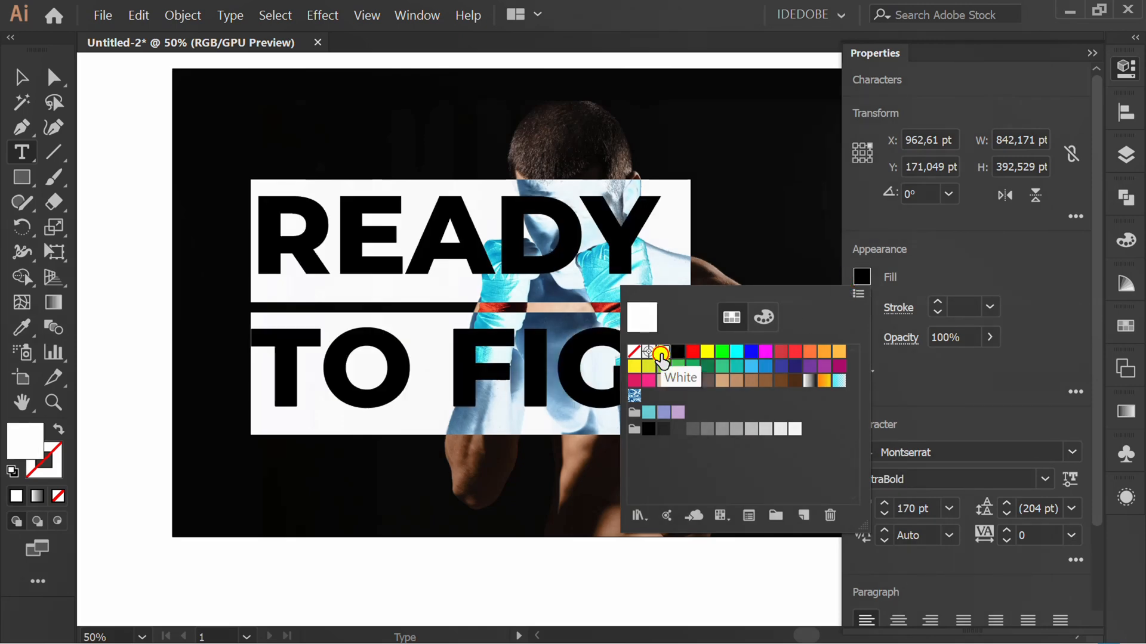
Step: Center-align the two lines of the "READY TO FIGHT" text
click(1005, 259)
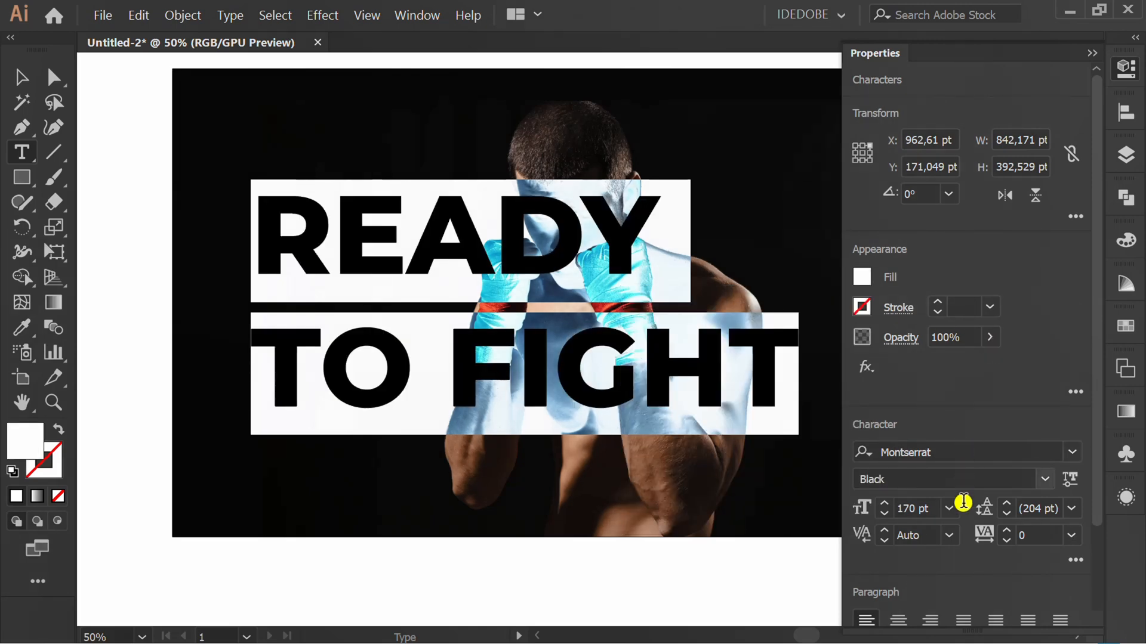
scroll(963, 503, down, 3)
click(897, 515)
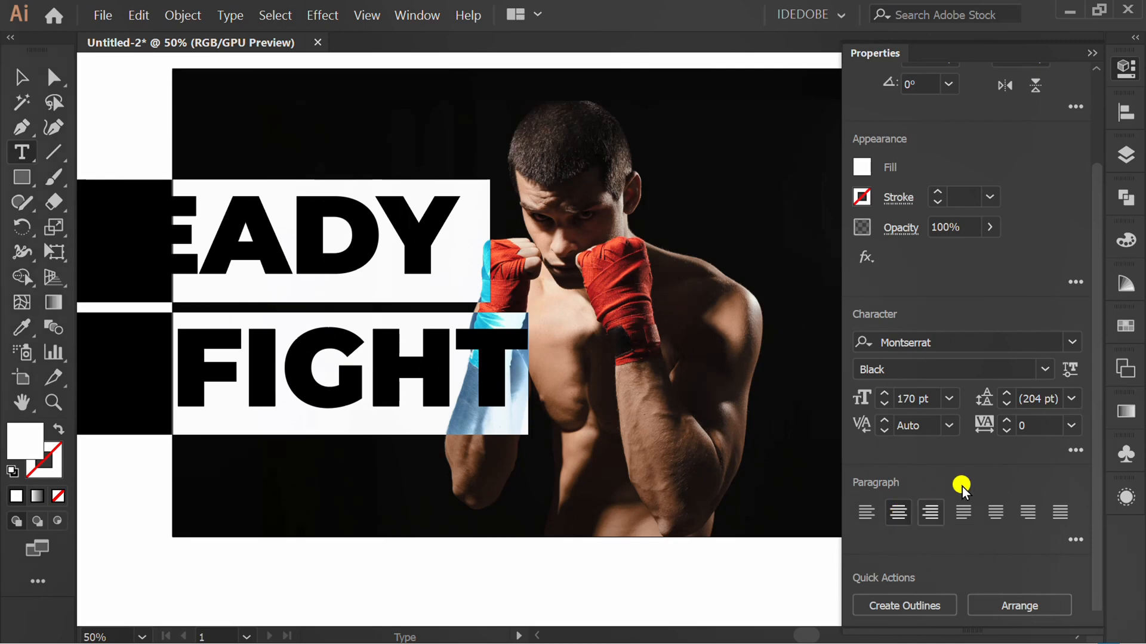
click(1094, 54)
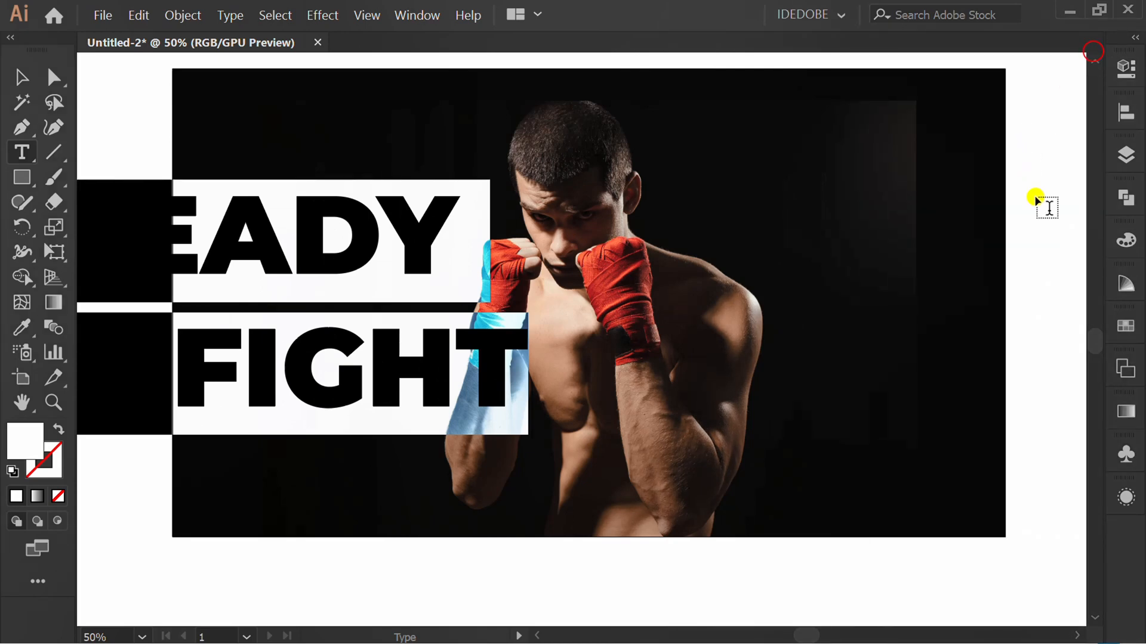
Step: Move the white text over the boxer's torso, centered across the lower half of the artboard
click(31, 77)
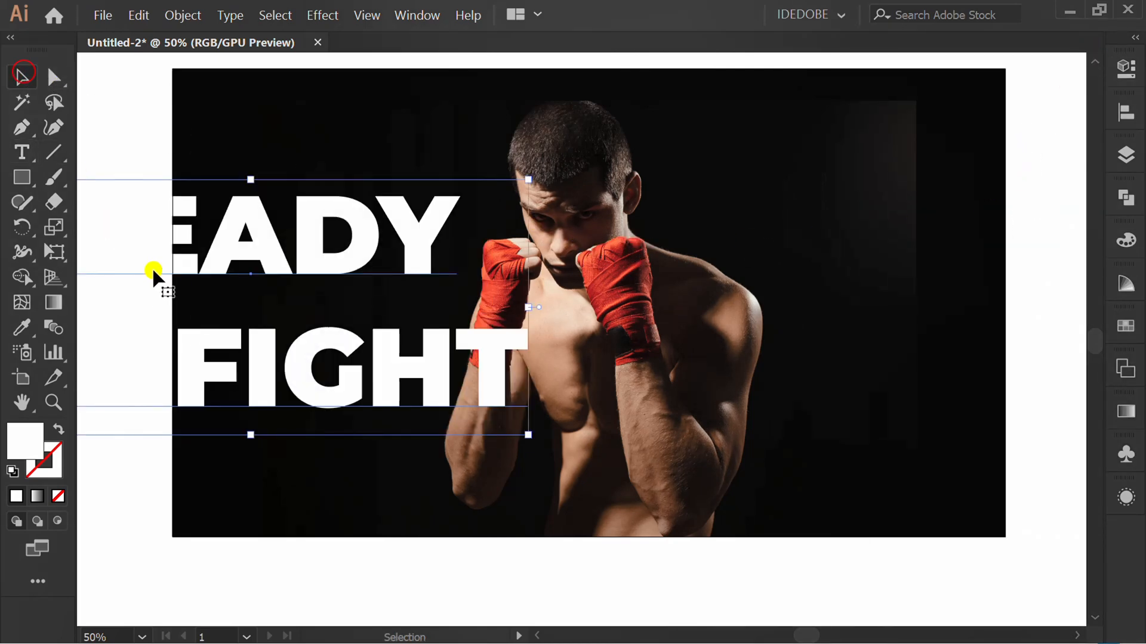
drag(154, 273, 480, 322)
click(579, 595)
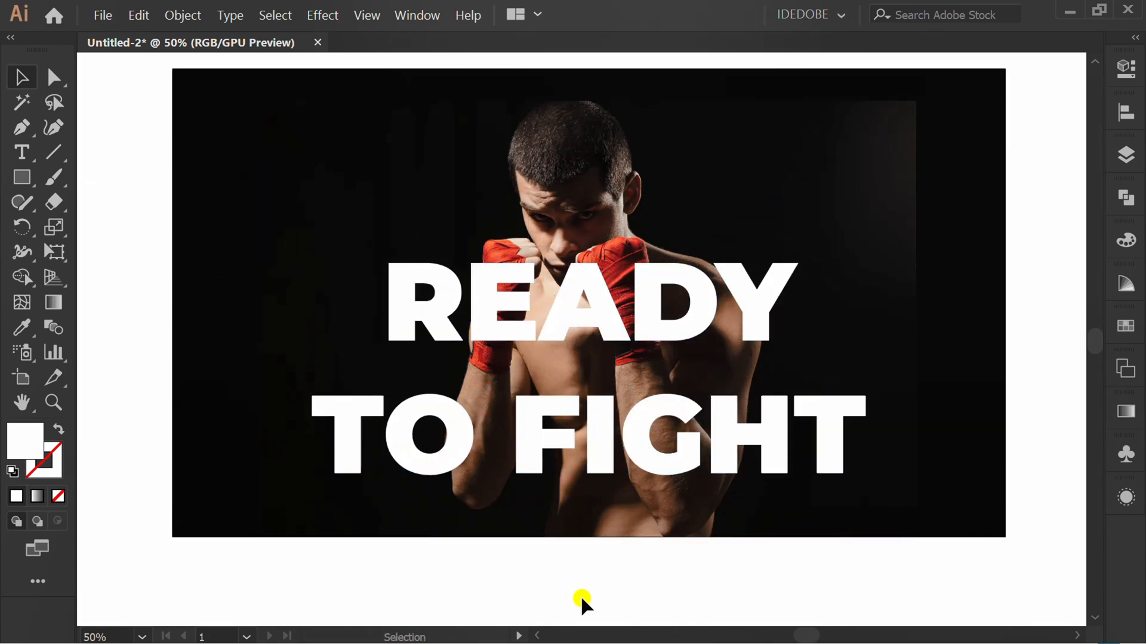
Step: Convert the "READY TO FIGHT" text to outlines
click(352, 415)
right_click(352, 414)
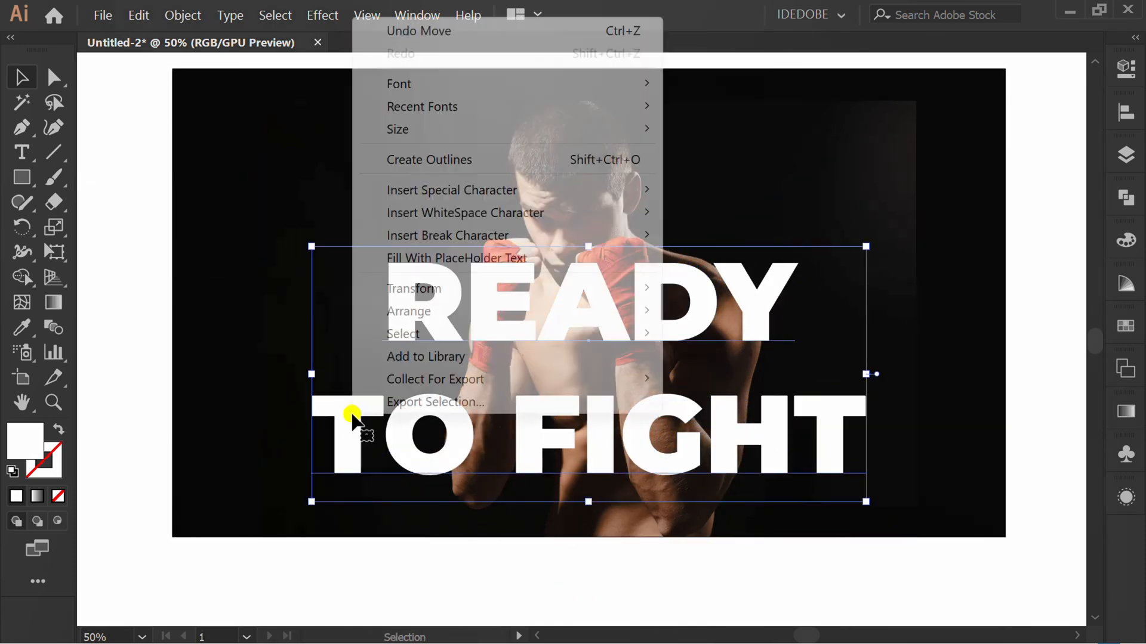
click(529, 159)
Step: Place a copy of the outlined text on the empty canvas to the right of the artboard, with no fill and a black stroke
key(ctrl+minus)
drag(358, 382, 843, 401)
key(space)
drag(1017, 504, 842, 506)
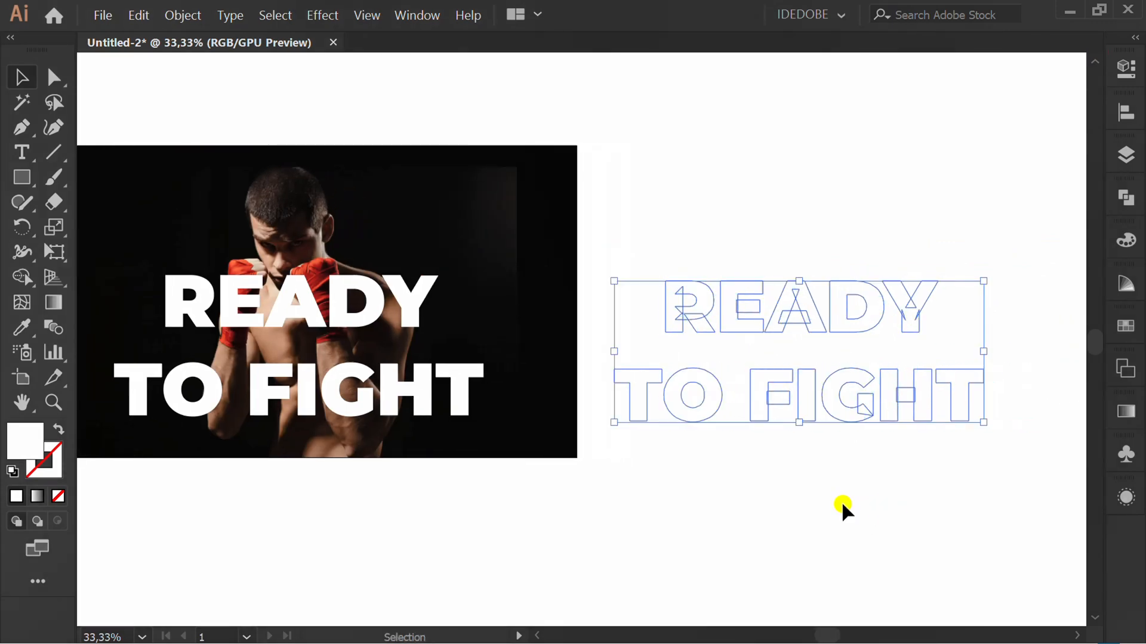
key(d)
key(slash)
click(842, 505)
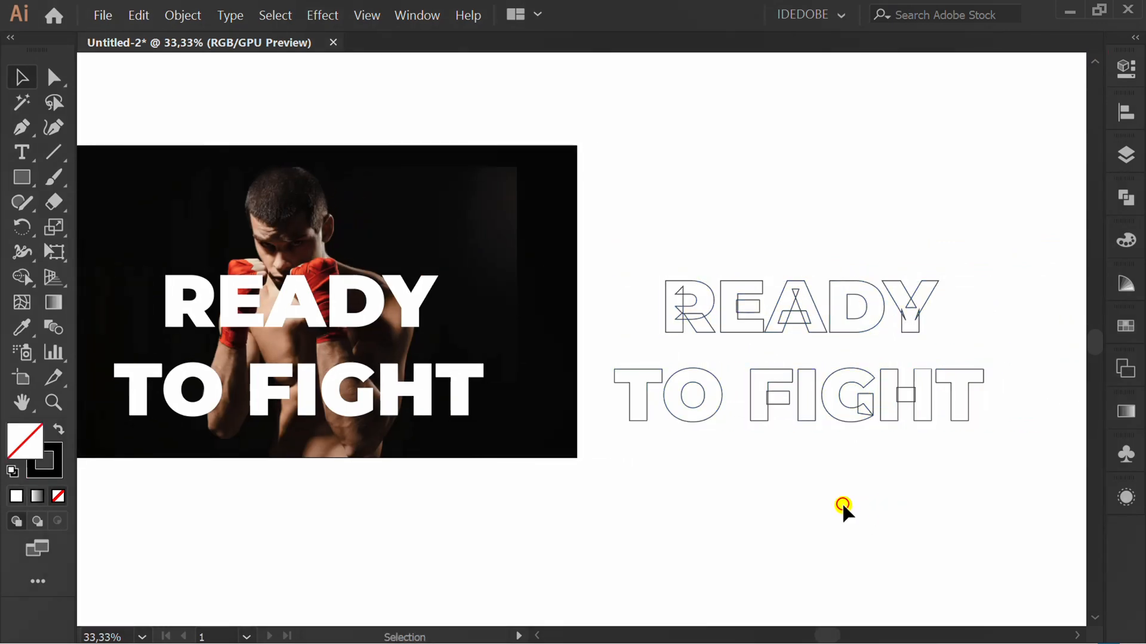
Step: Send the solid white lettering backward so that it sits behind the boxer cutout but above the dark background
scroll(844, 504, down, 1)
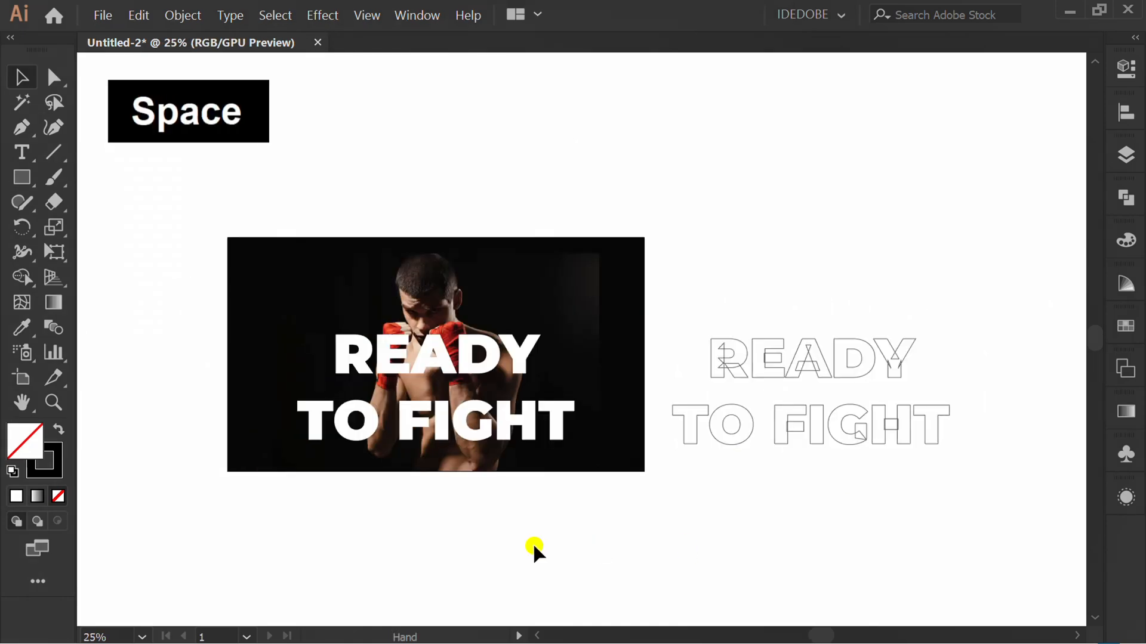
drag(536, 546, 560, 518)
click(410, 367)
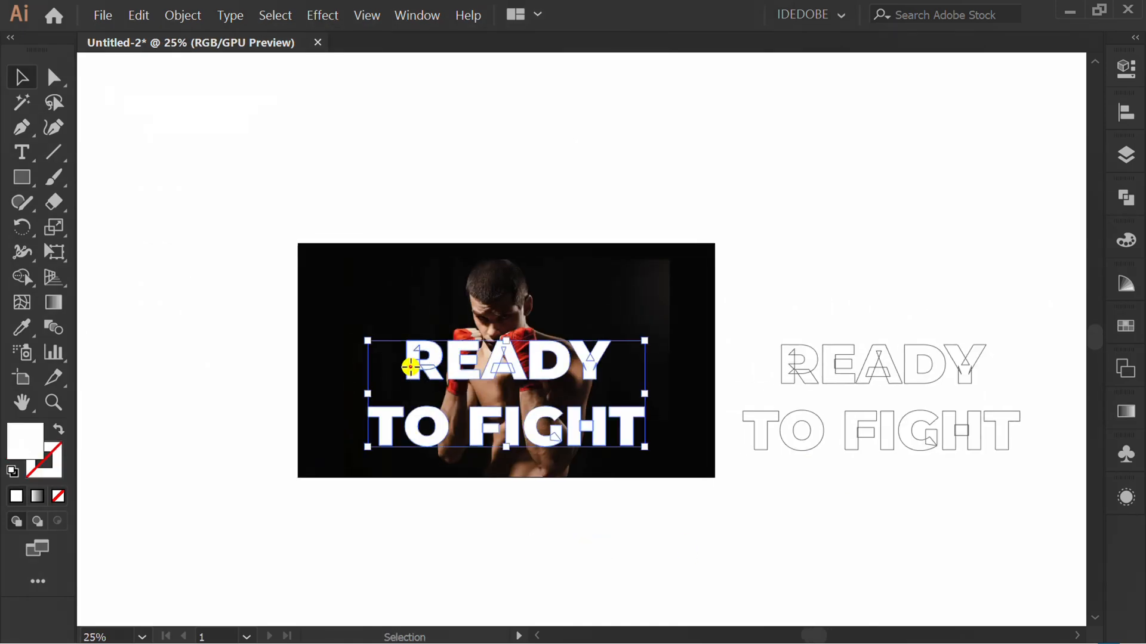
right_click(410, 367)
mouse_move(537, 266)
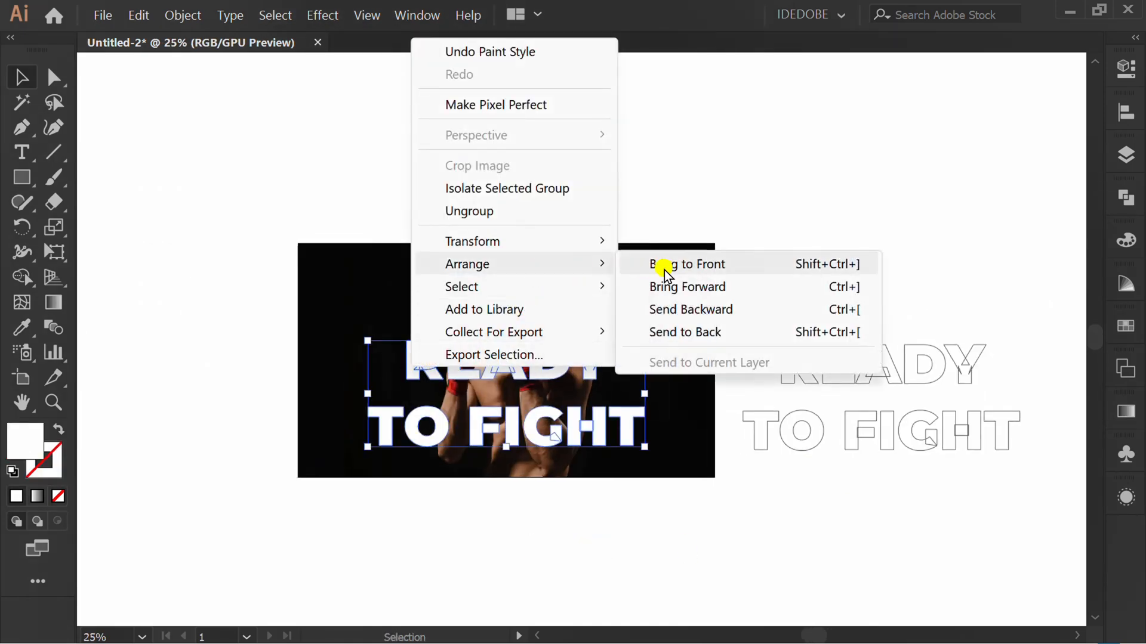
click(750, 310)
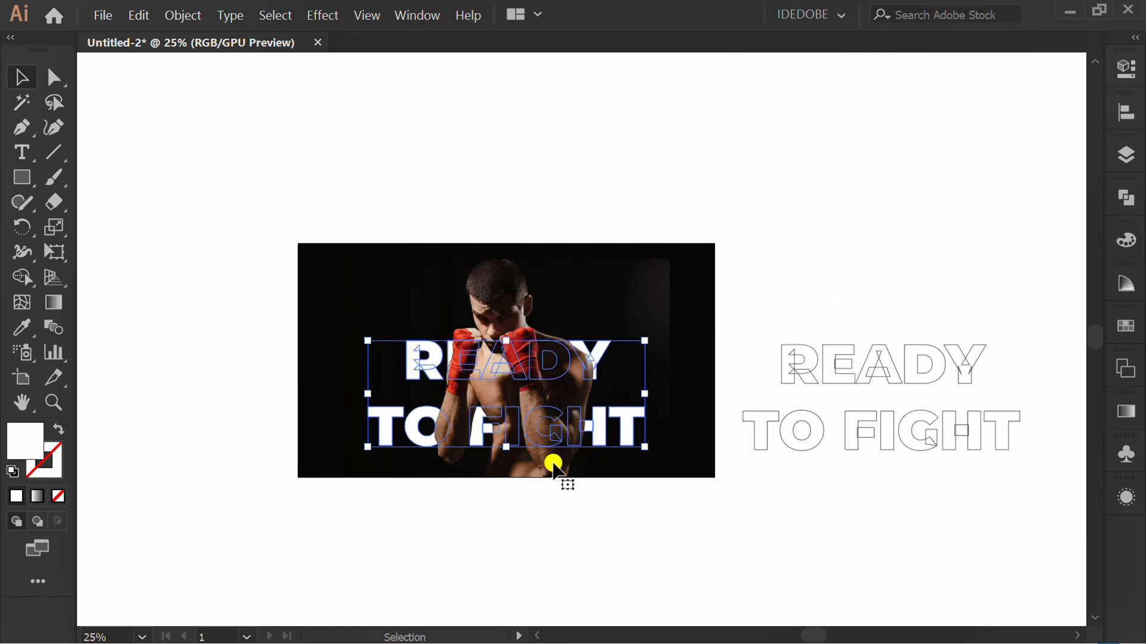
click(473, 548)
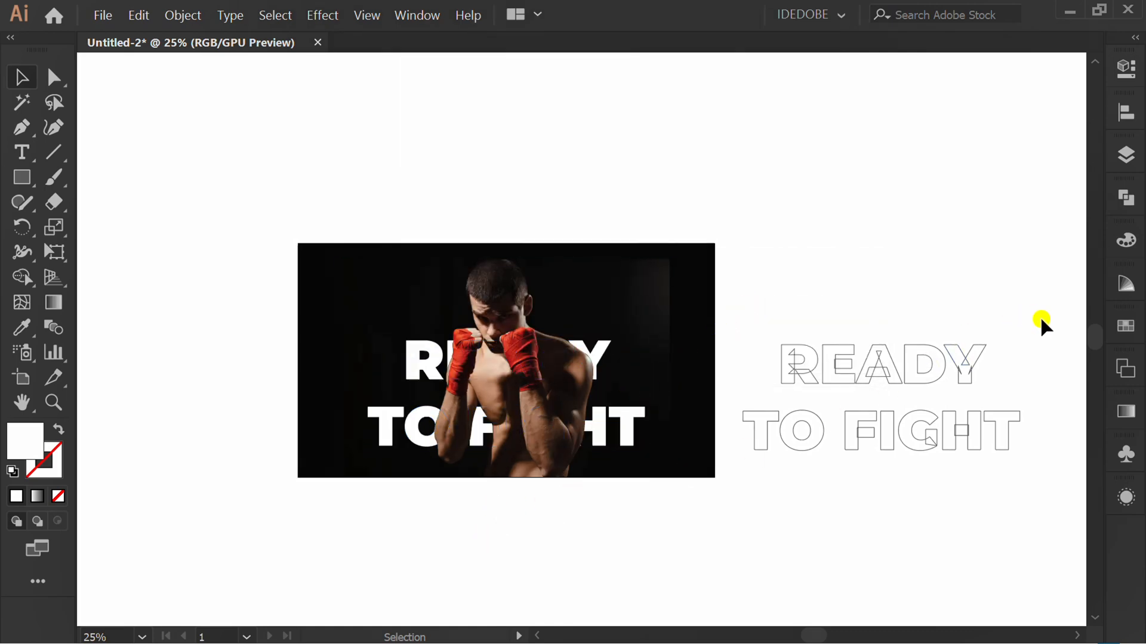
Step: Merge the overlapping shapes of the stroke-only text copy with the Unite Pathfinder operation
drag(880, 470, 740, 491)
key(space)
drag(842, 534, 795, 476)
click(1121, 202)
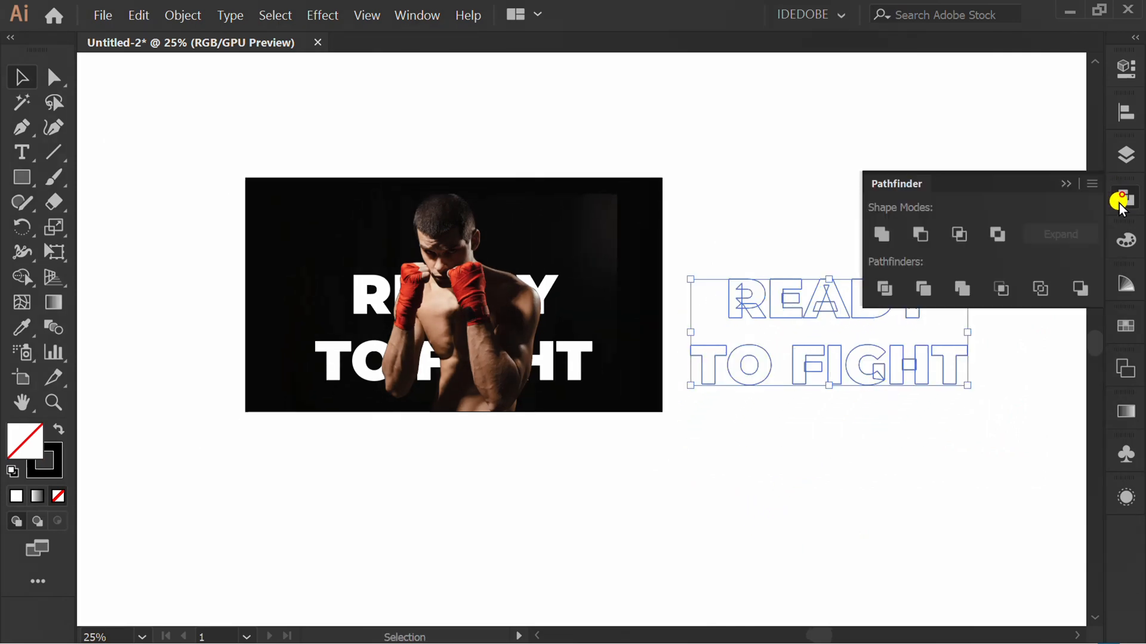
click(882, 234)
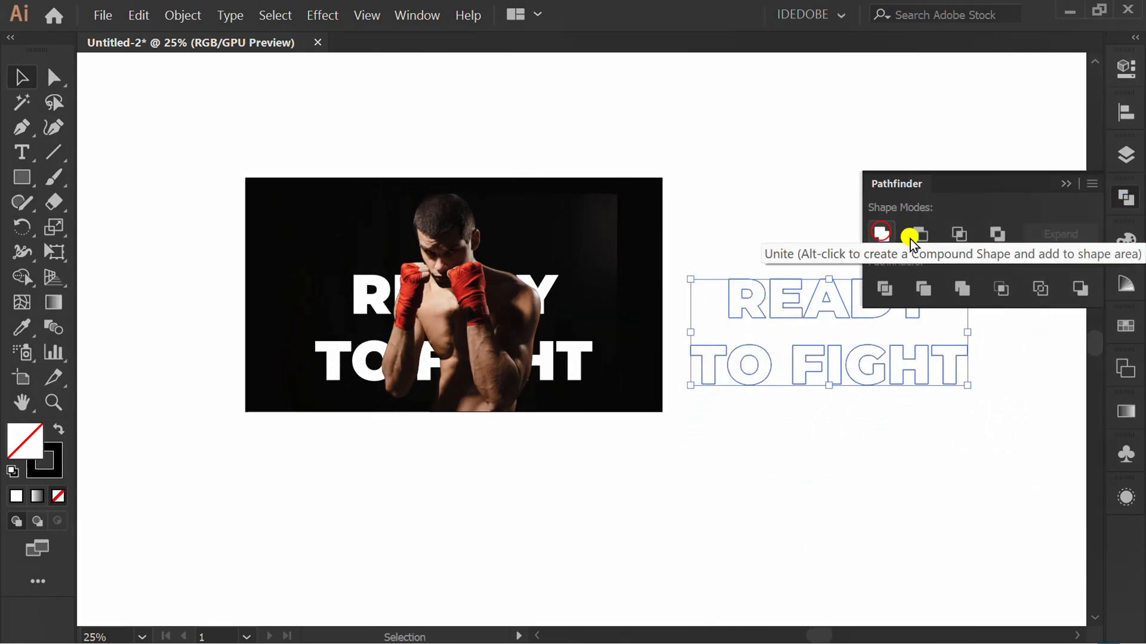
click(1068, 184)
Step: Set the stroke color of the united text copy to White
click(1126, 68)
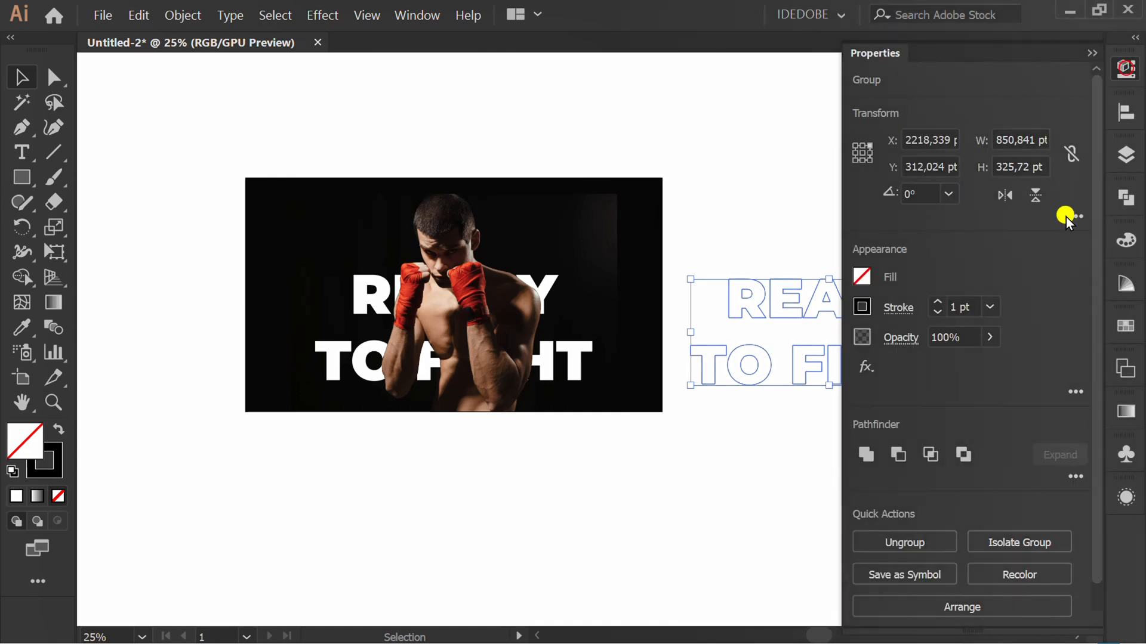
click(858, 310)
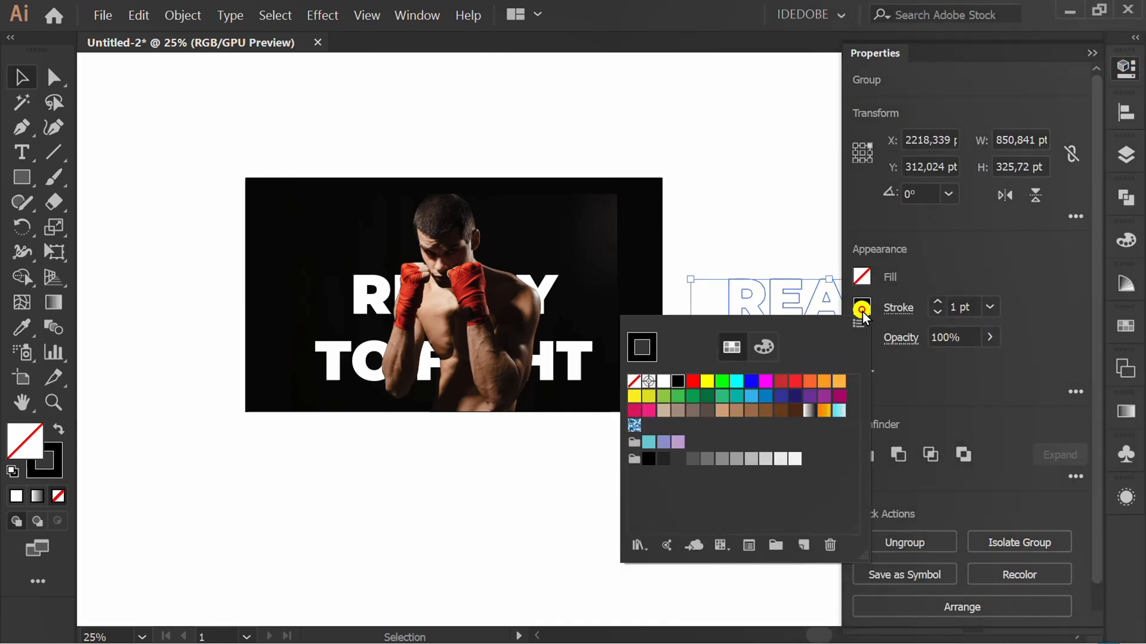
click(663, 381)
click(1016, 246)
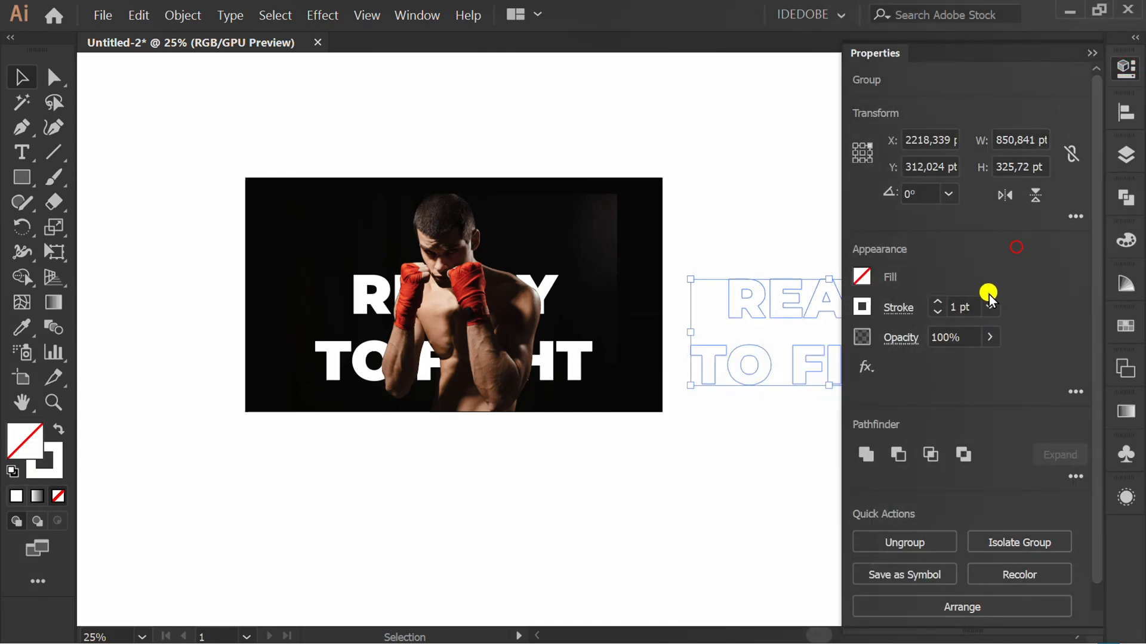
click(1086, 57)
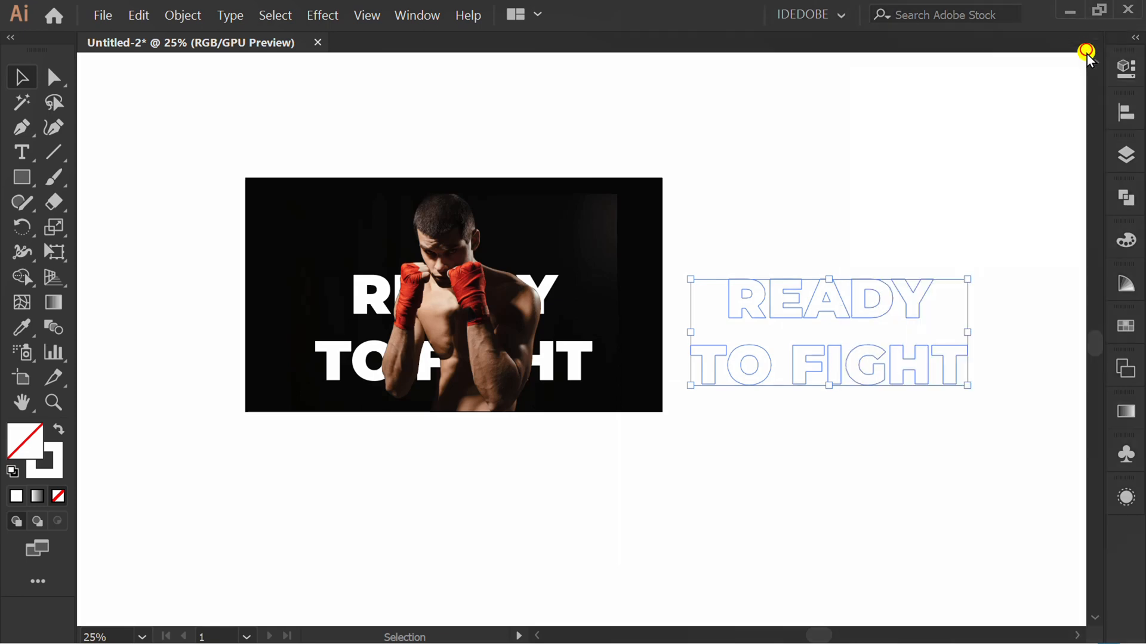
Step: Bring the white-stroked text copy to the front of the stacking order and deselect it
right_click(747, 309)
mouse_move(821, 537)
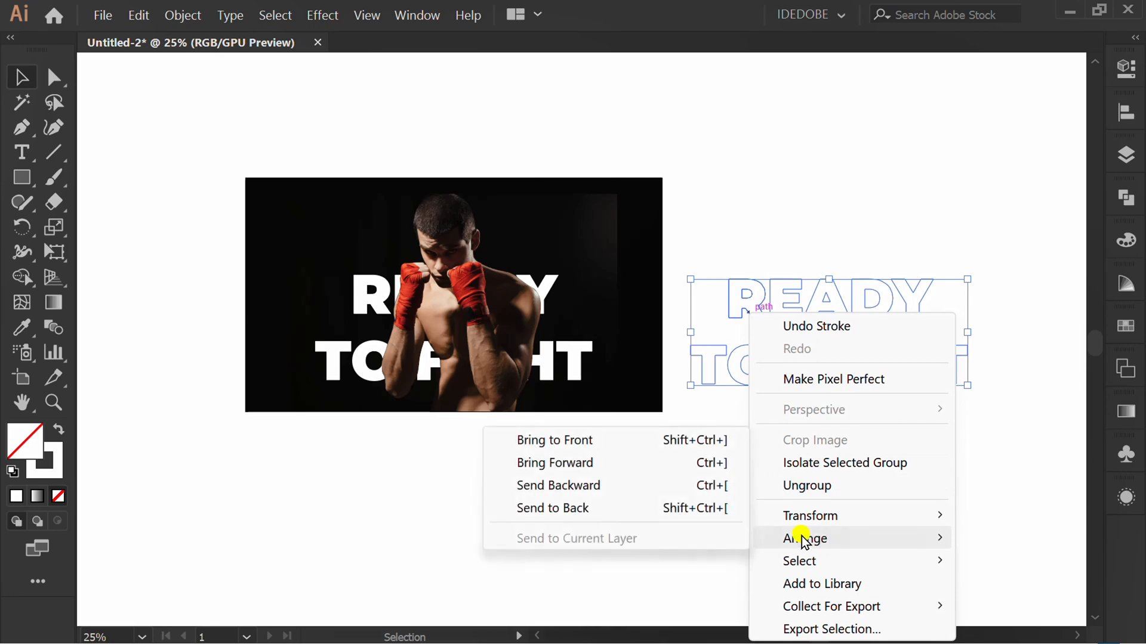
click(610, 439)
click(660, 484)
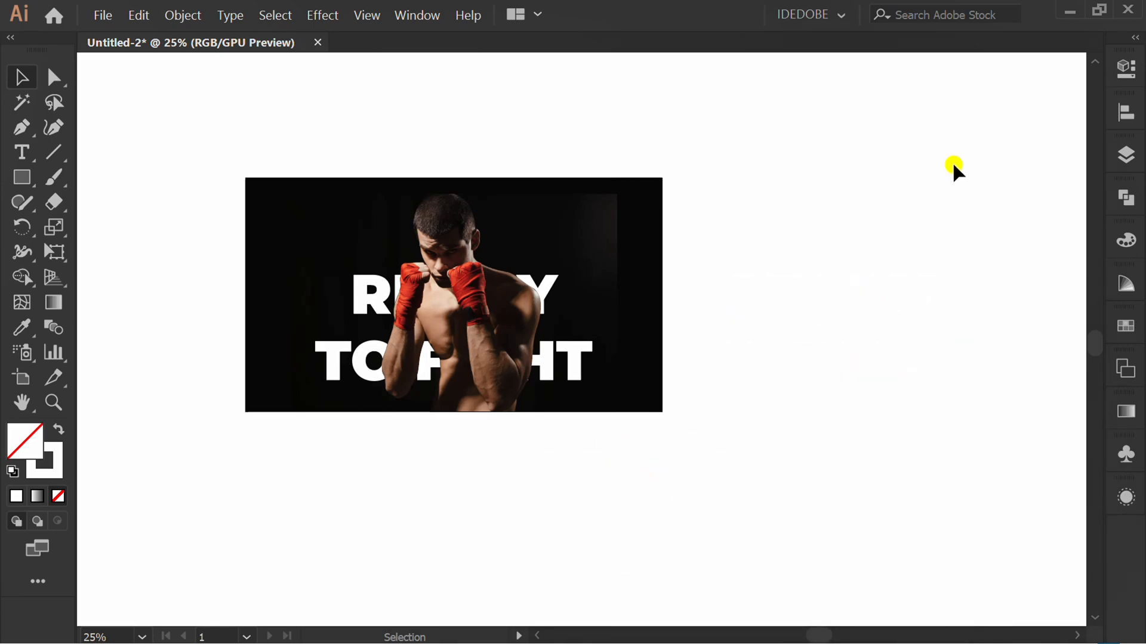
Step: Align the stroked copy's horizontal and vertical centers to the solid white lettering, using the solid lettering as the key object
drag(954, 169, 757, 469)
shift+click(359, 367)
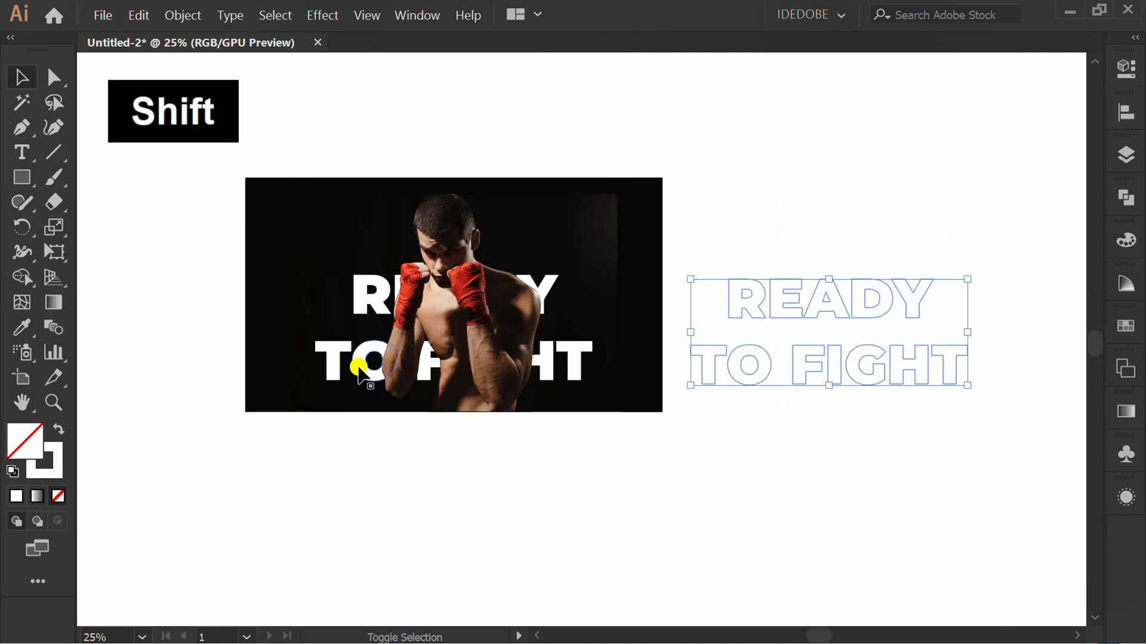
shift+click(336, 356)
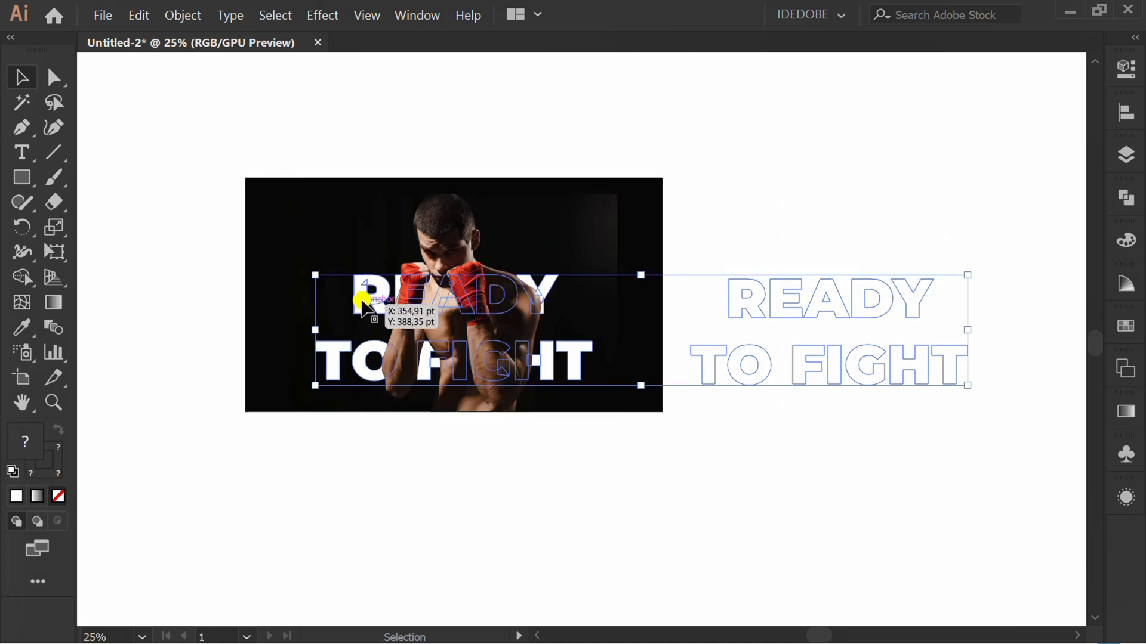
click(361, 298)
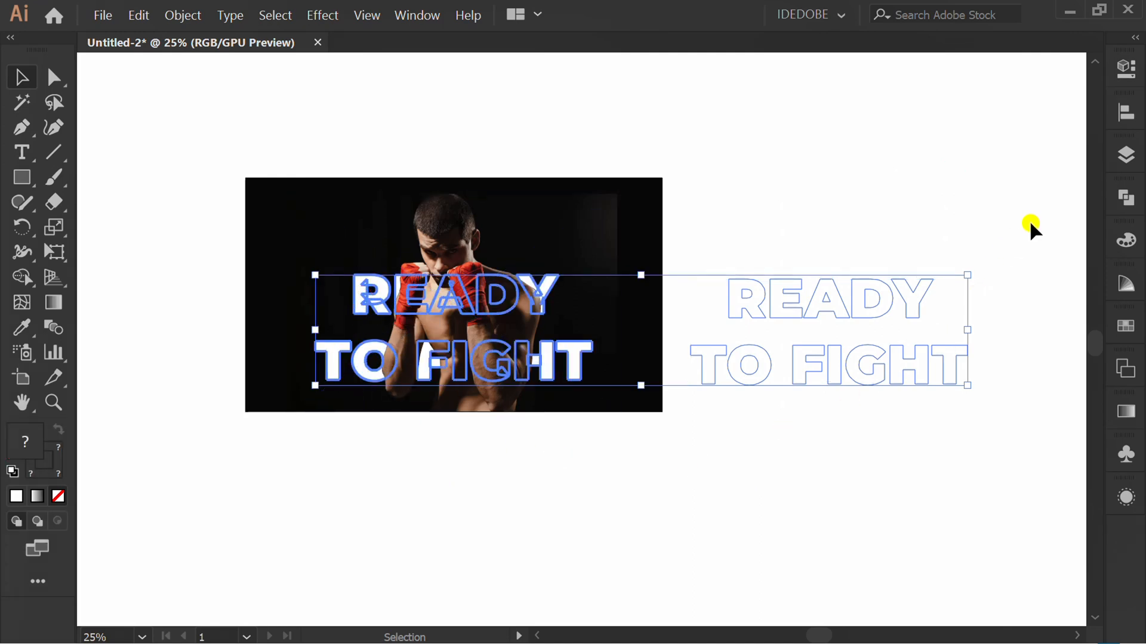
click(1124, 113)
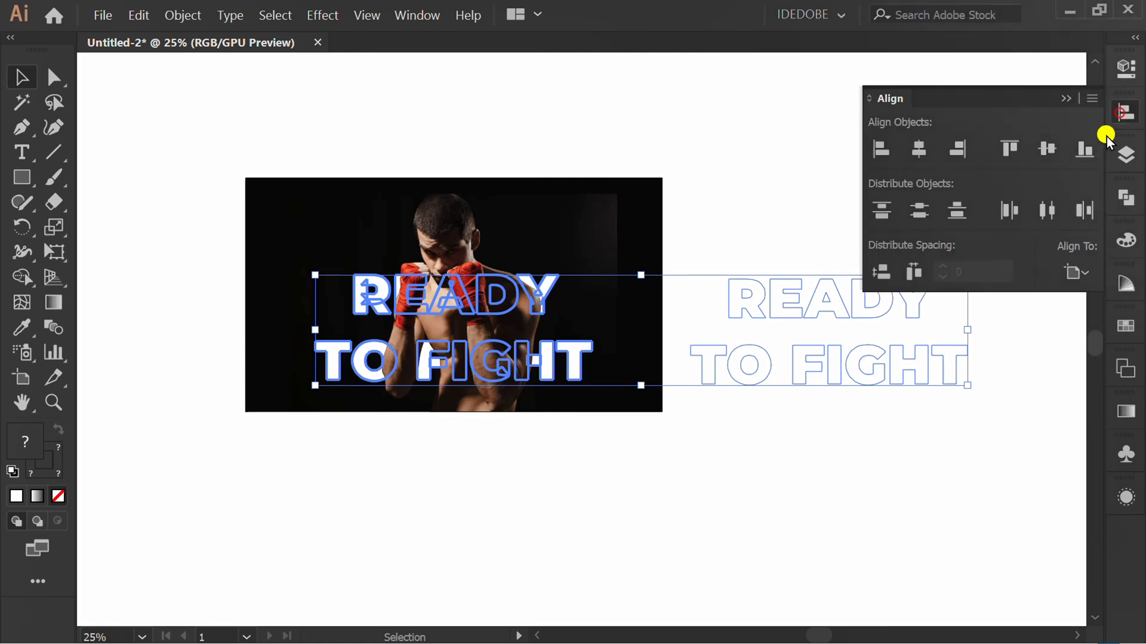
click(919, 149)
click(1047, 149)
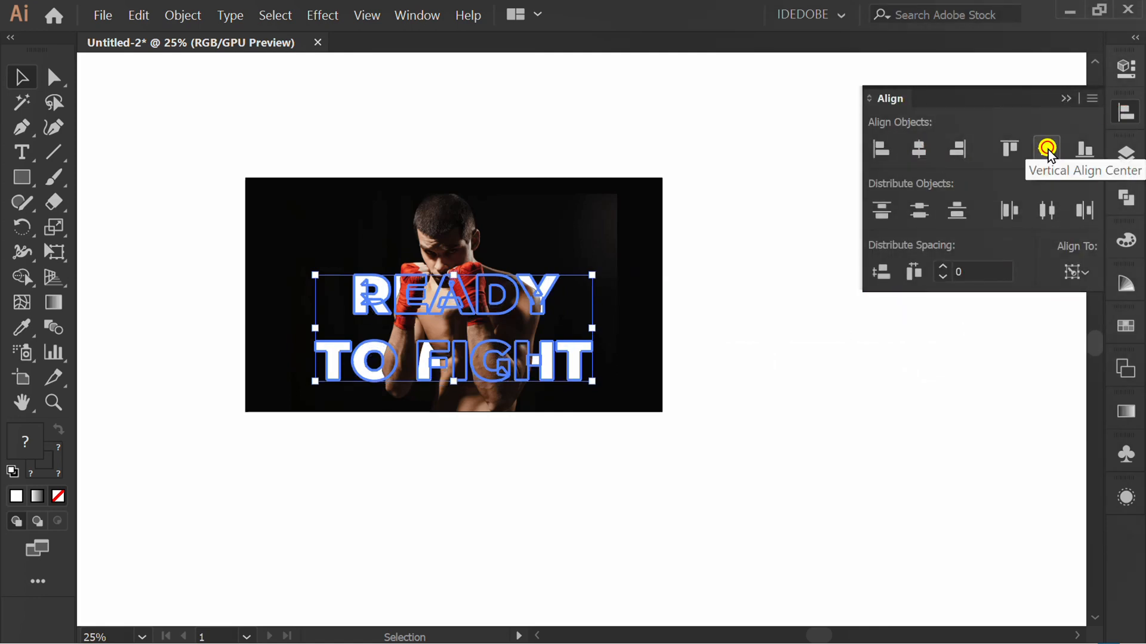
click(1065, 99)
click(434, 471)
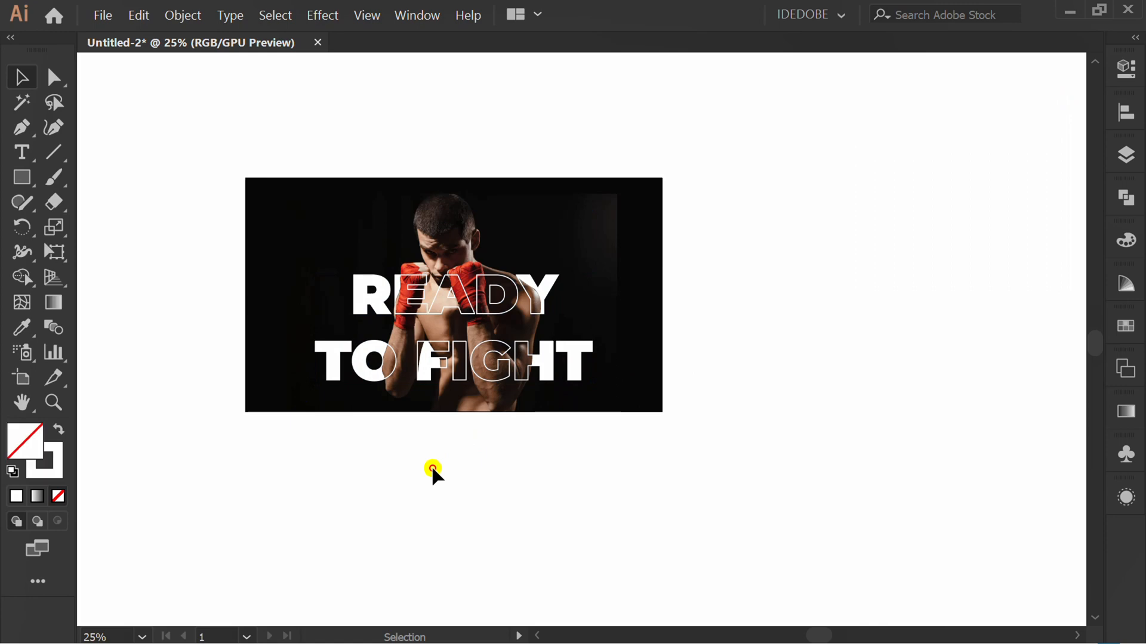
key(ctrl+plus)
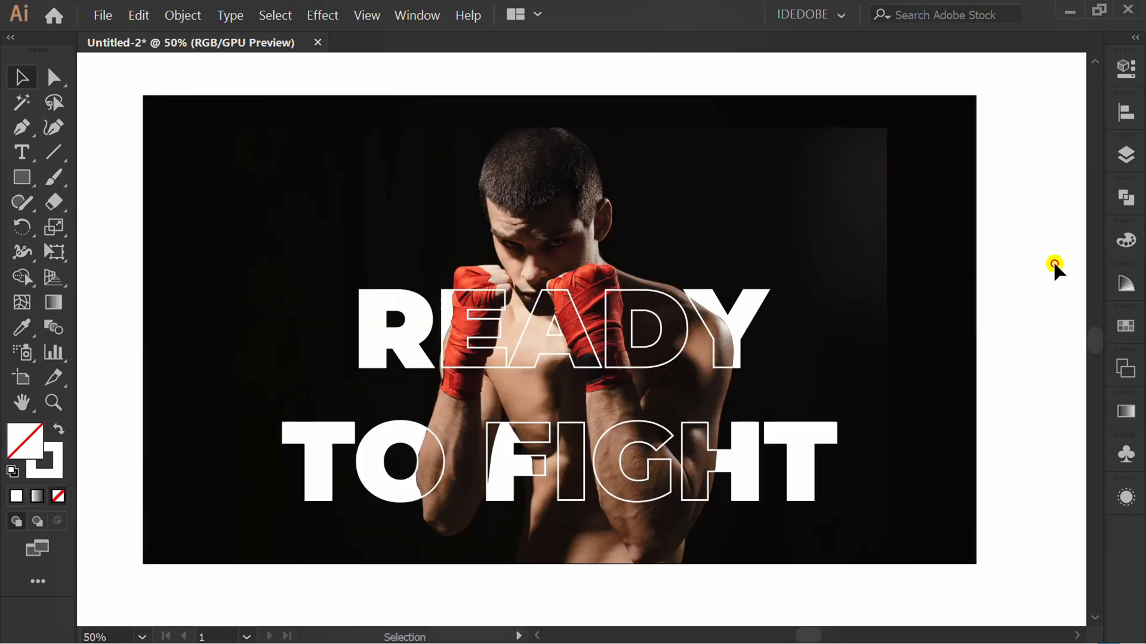